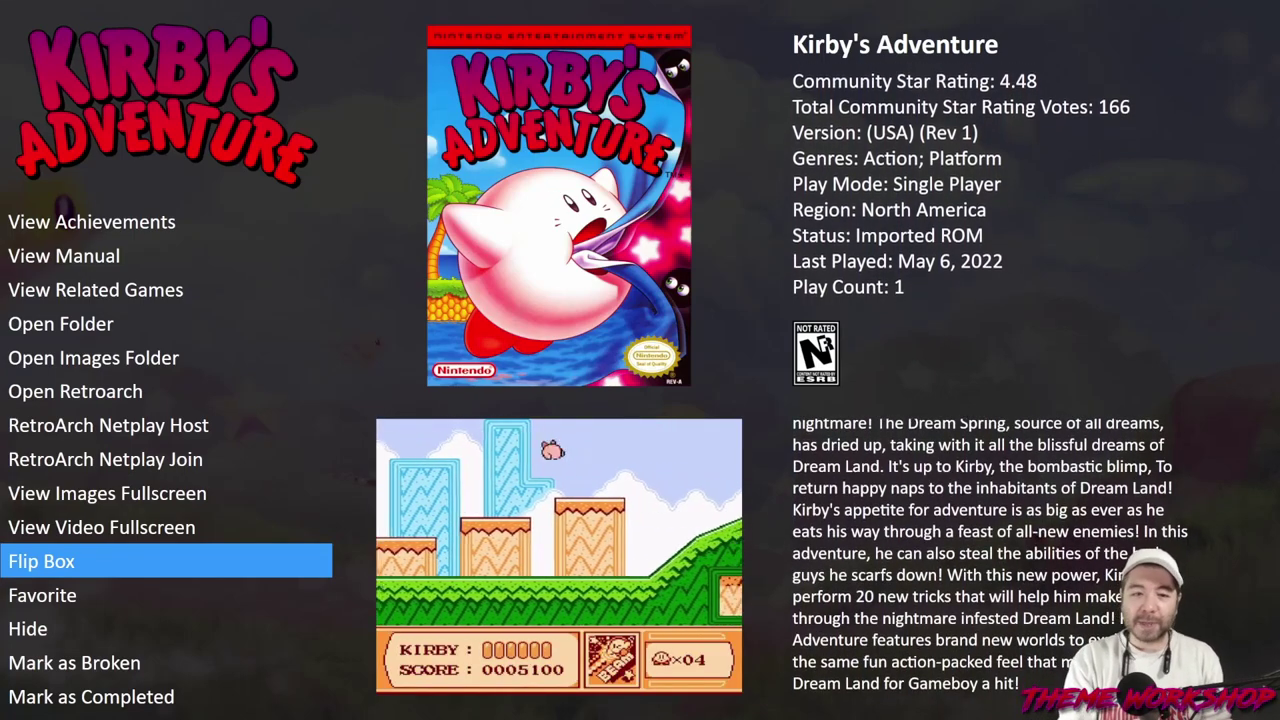
Flip Kirby's Adventure box art five times, alternating between its back and front covers.
key("Return")
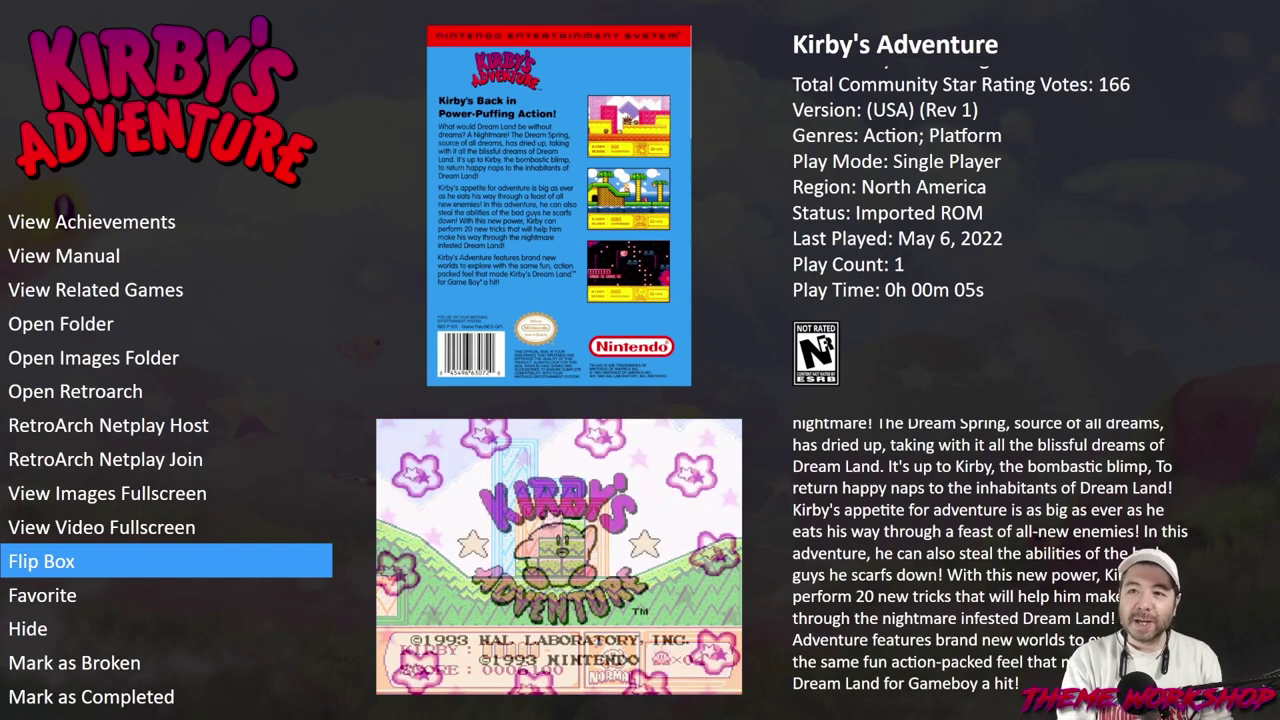
key("Return")
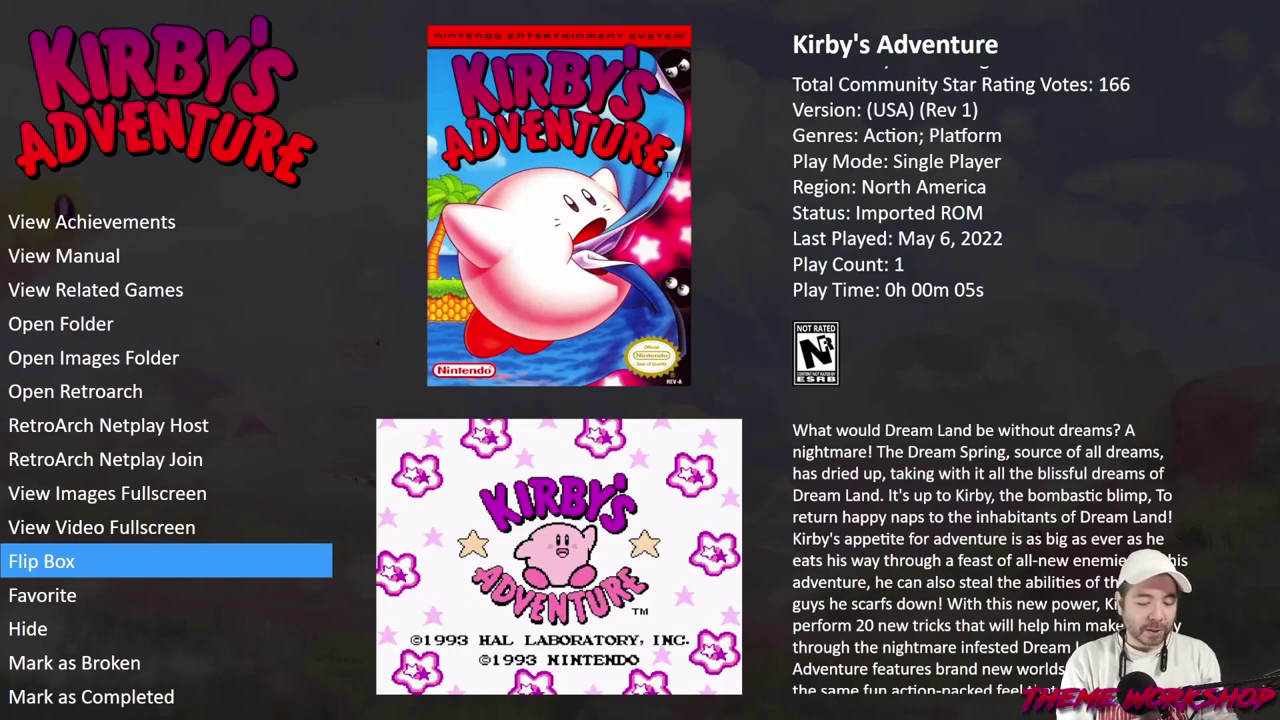
key("Return")
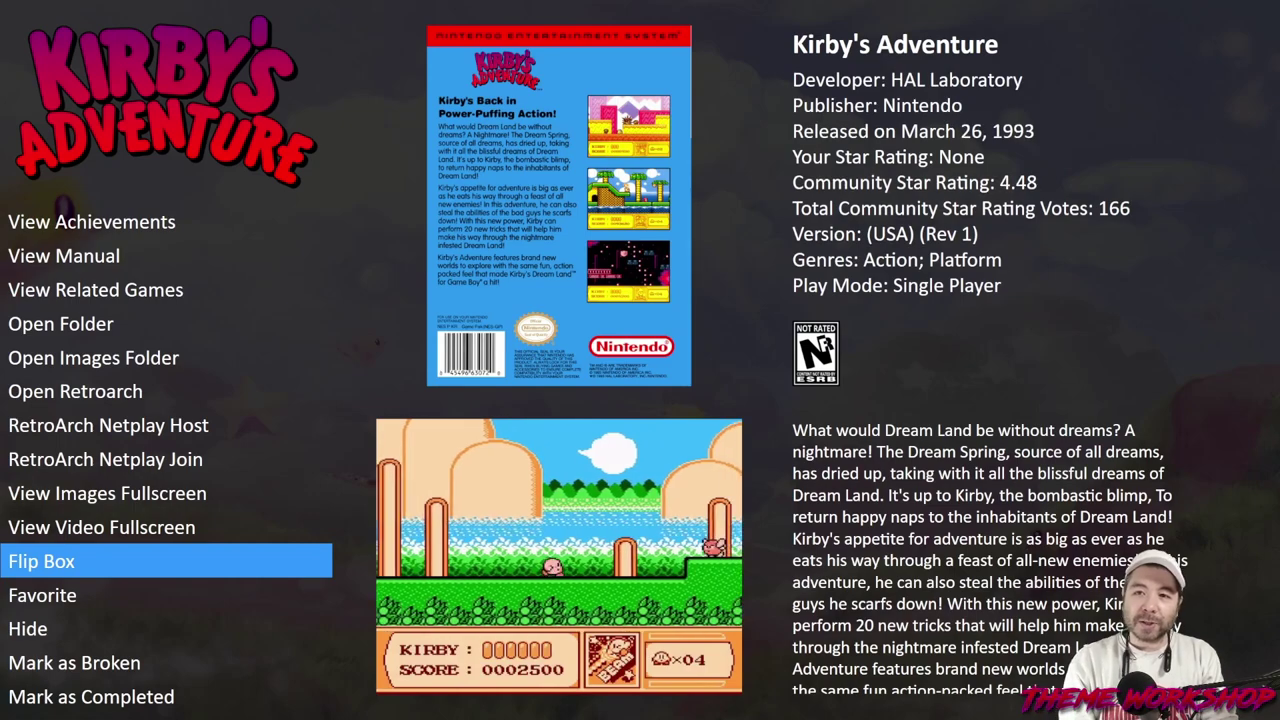
key("Return")
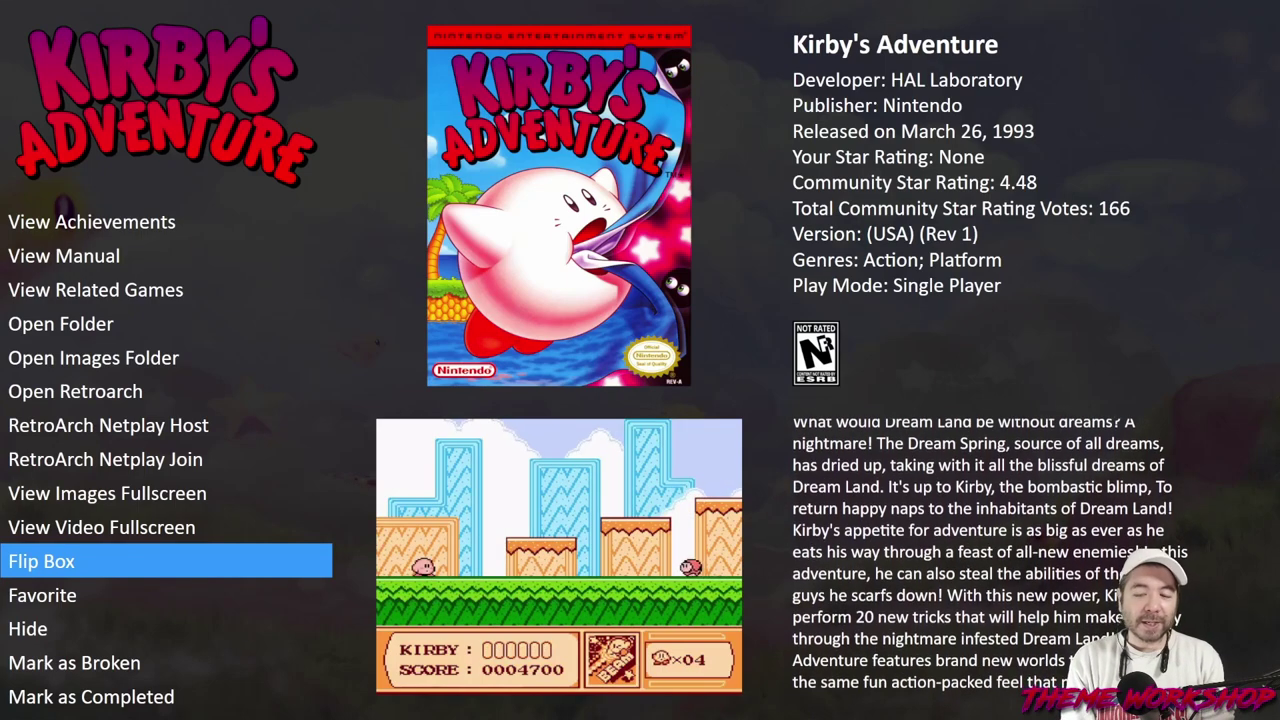
key("Return")
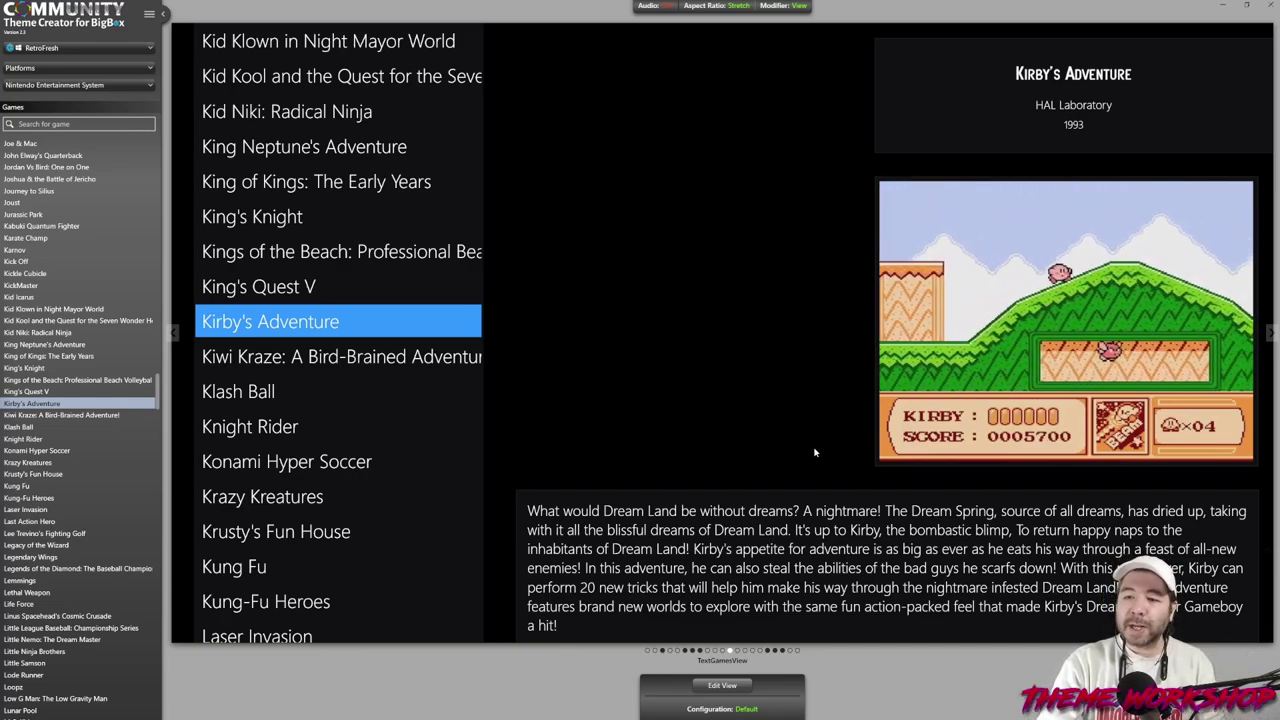
Enter edit mode for the text games view and bring up the element type list.
left_click(723, 689)
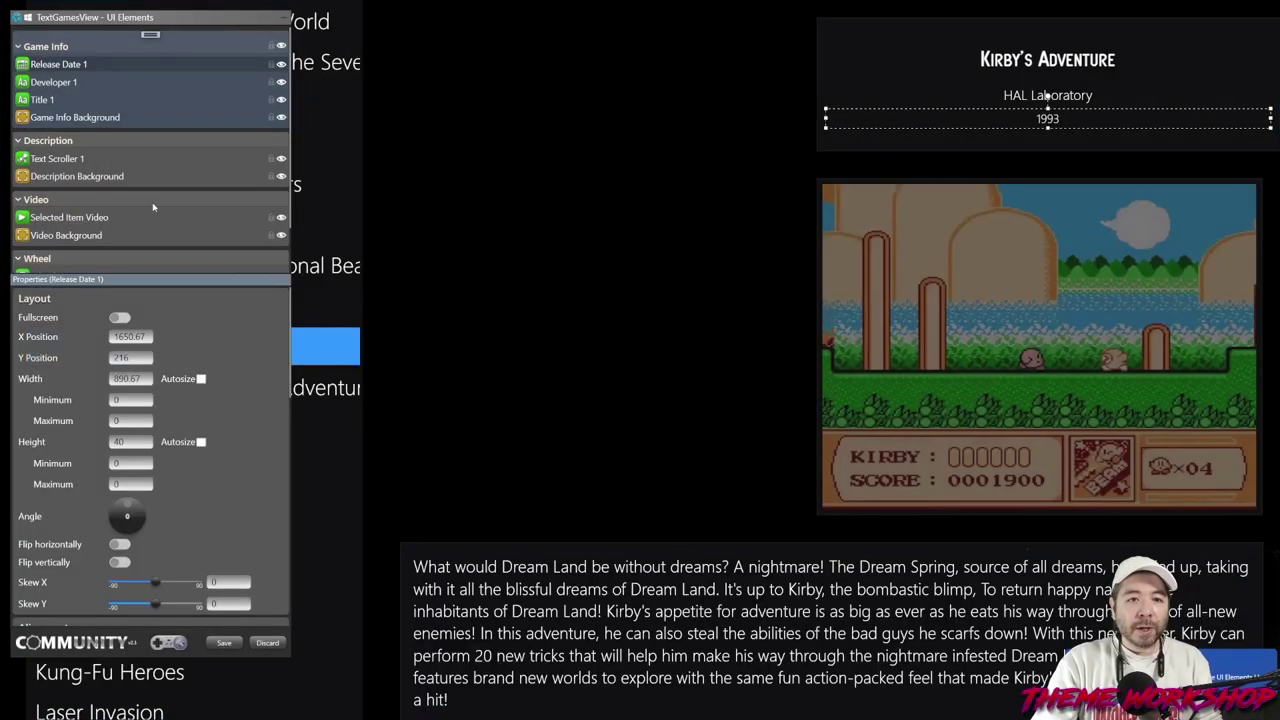
scroll(158, 160, "up", 3)
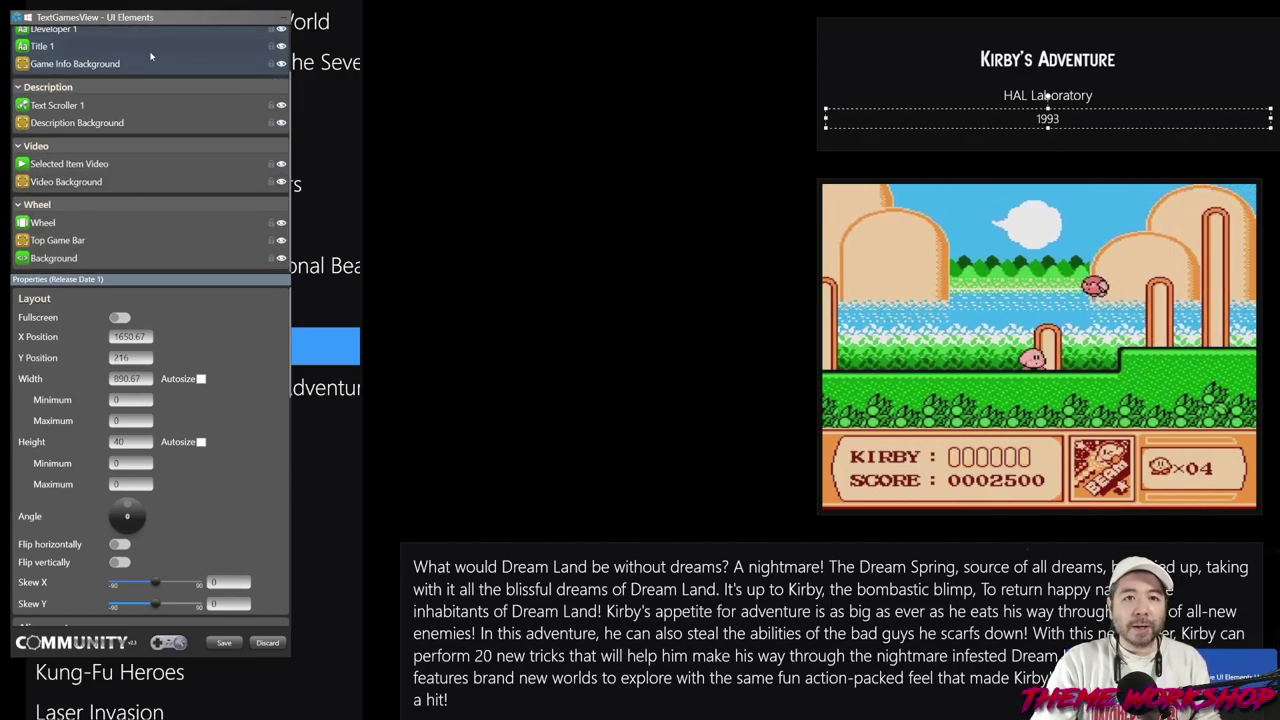
left_click(150, 34)
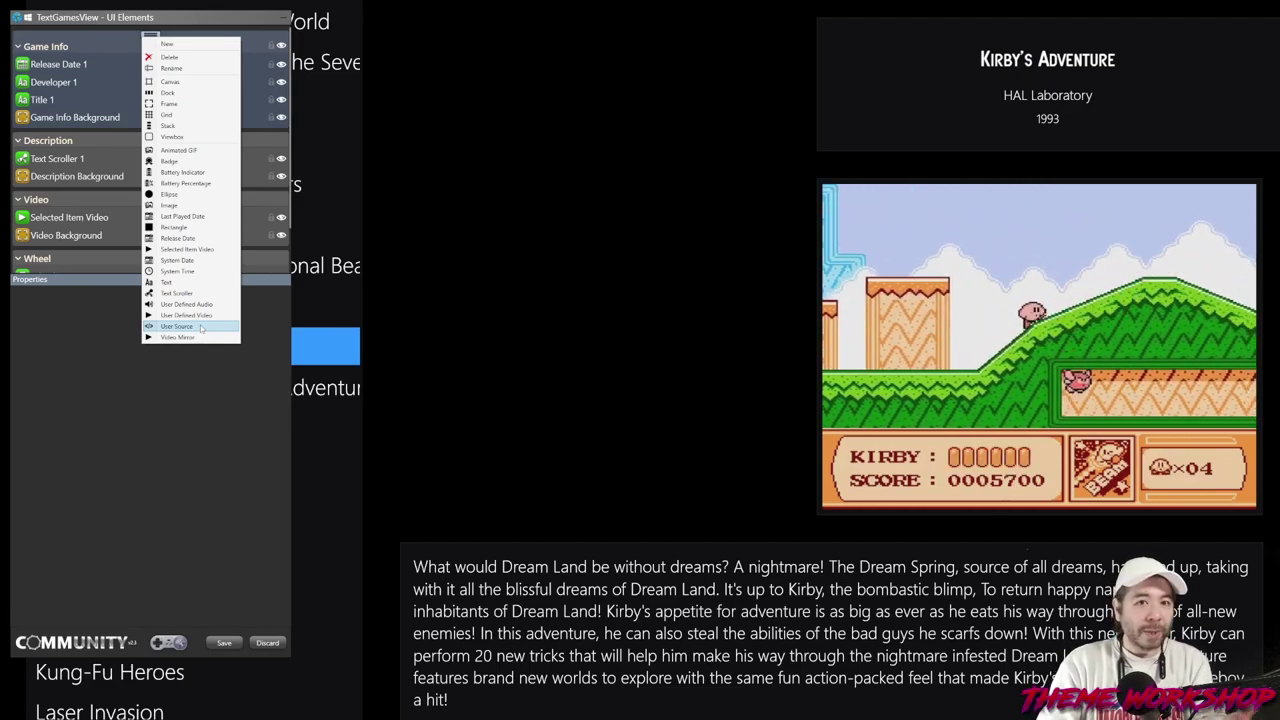
Add a User Source element and size it to 787 × 994 at X 800, Y 34.
left_click(201, 328)
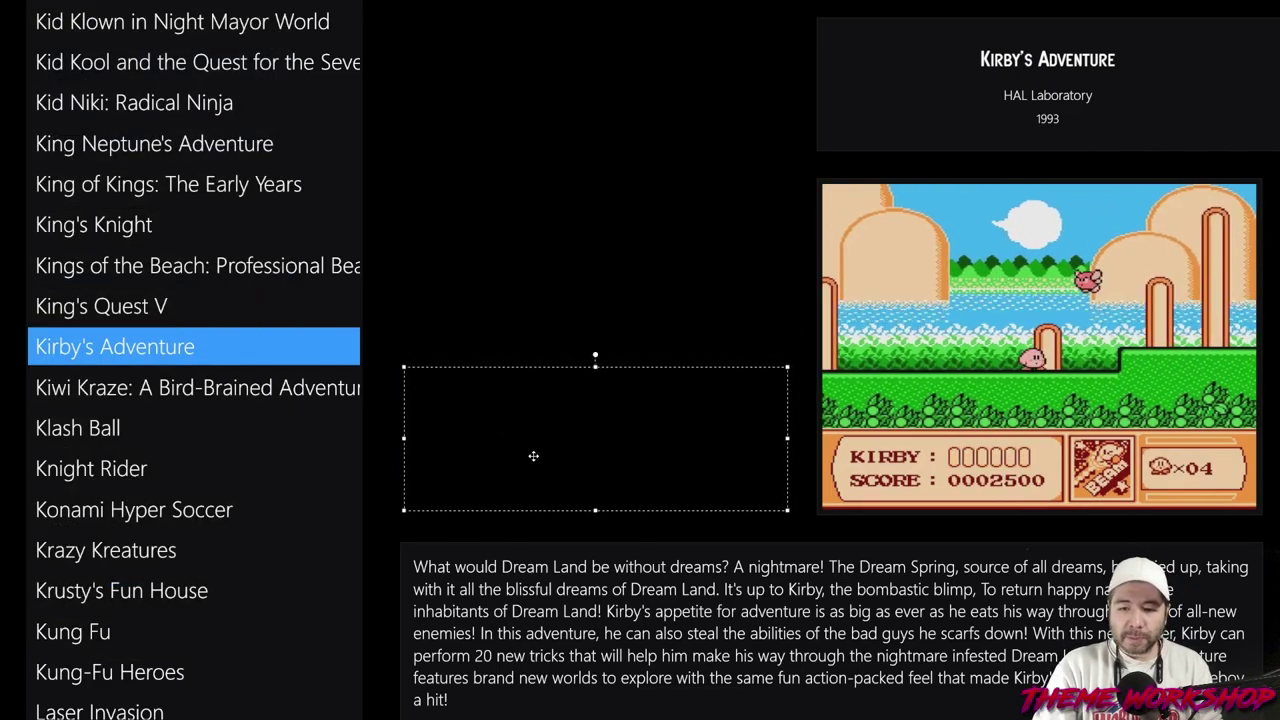
left_click_drag(533, 456, 529, 459)
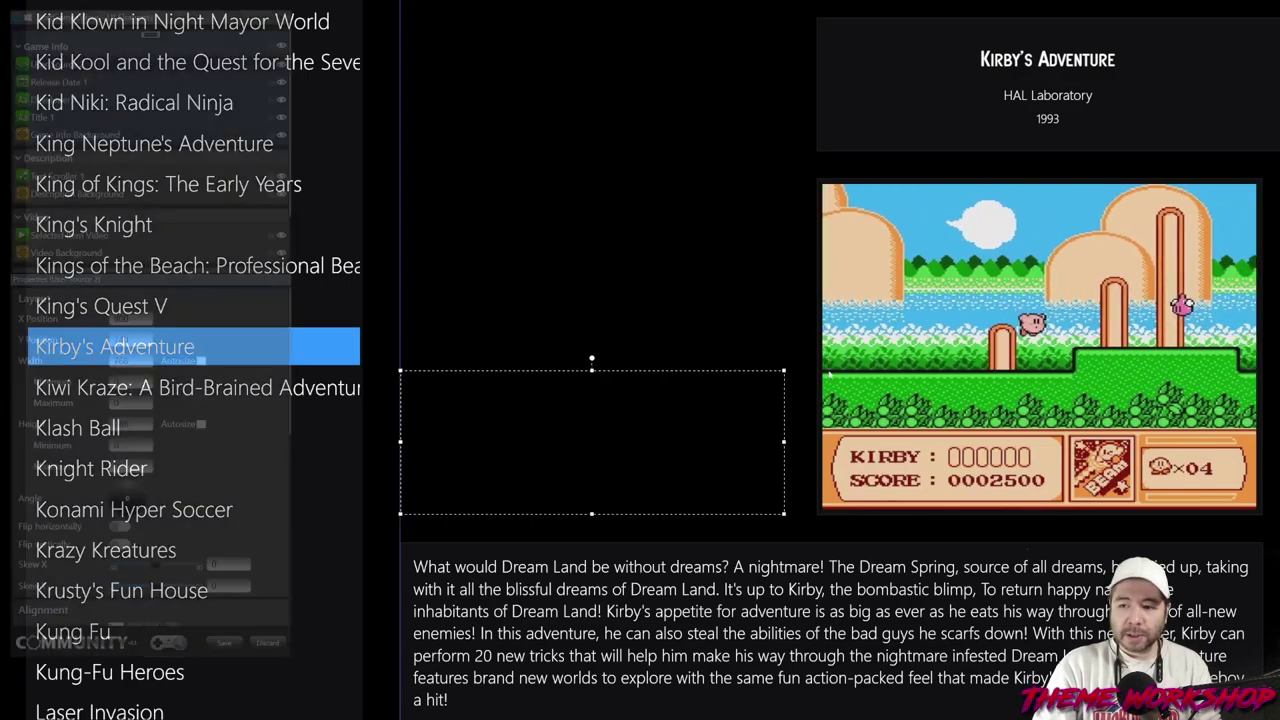
left_click_drag(783, 370, 781, 33)
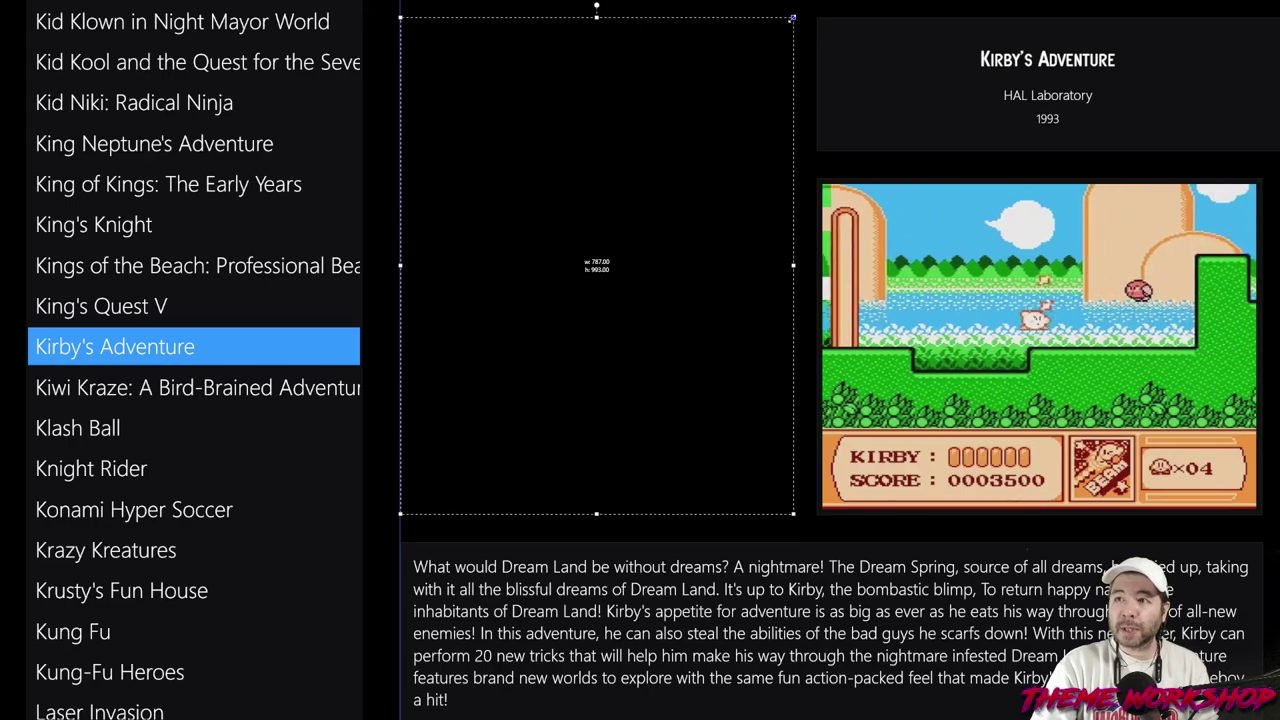
left_click_drag(792, 17, 792, 16)
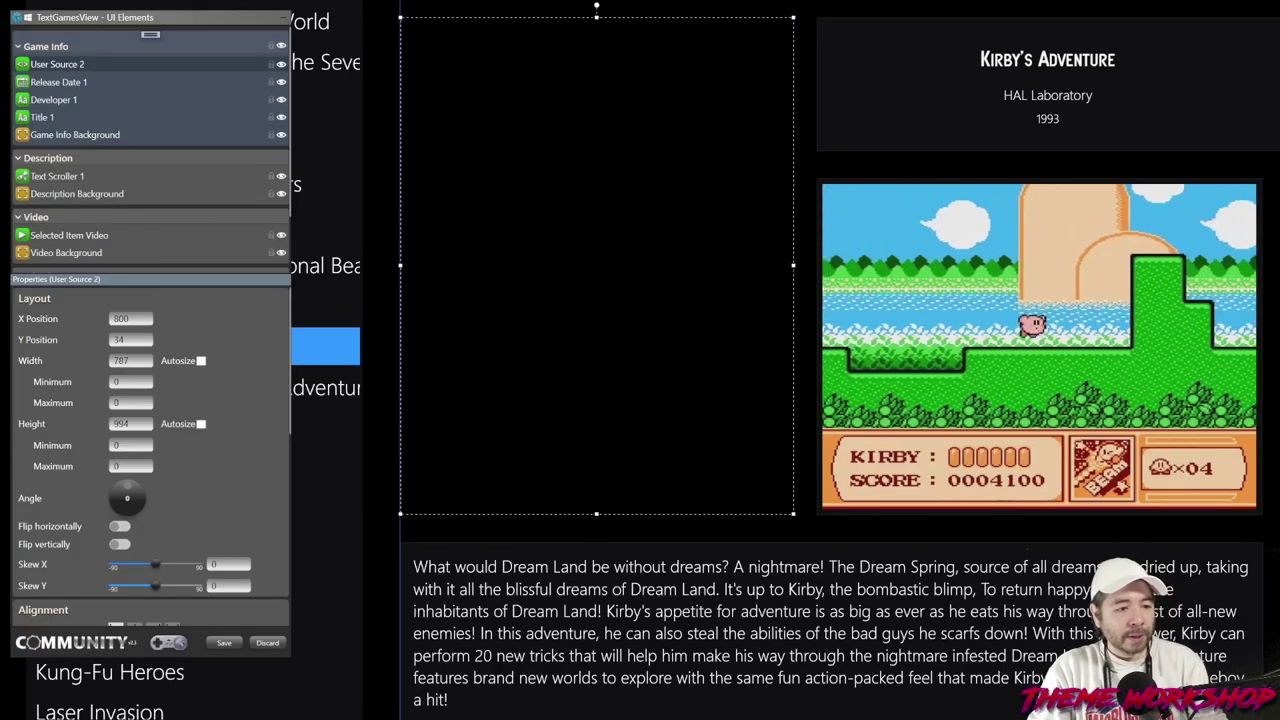
scroll(188, 488, "down", 5)
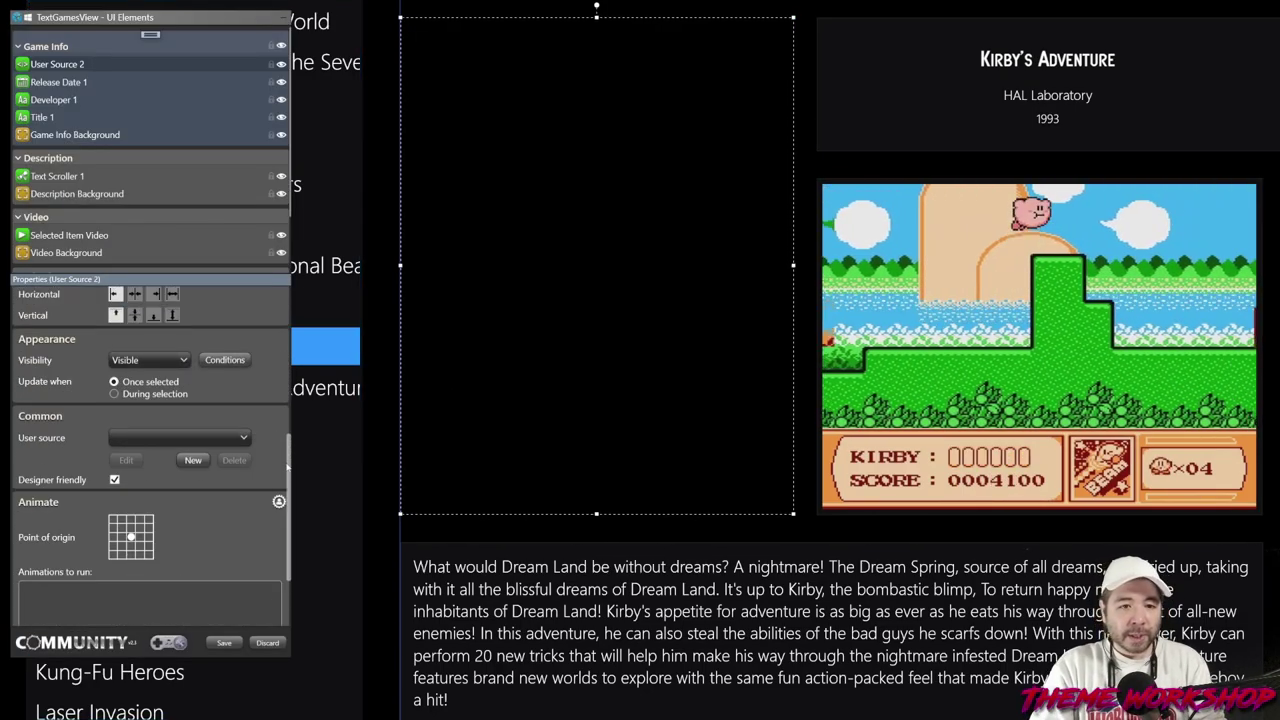
Create a new user source file named 'Transition Presenter Image'.
left_click(192, 461)
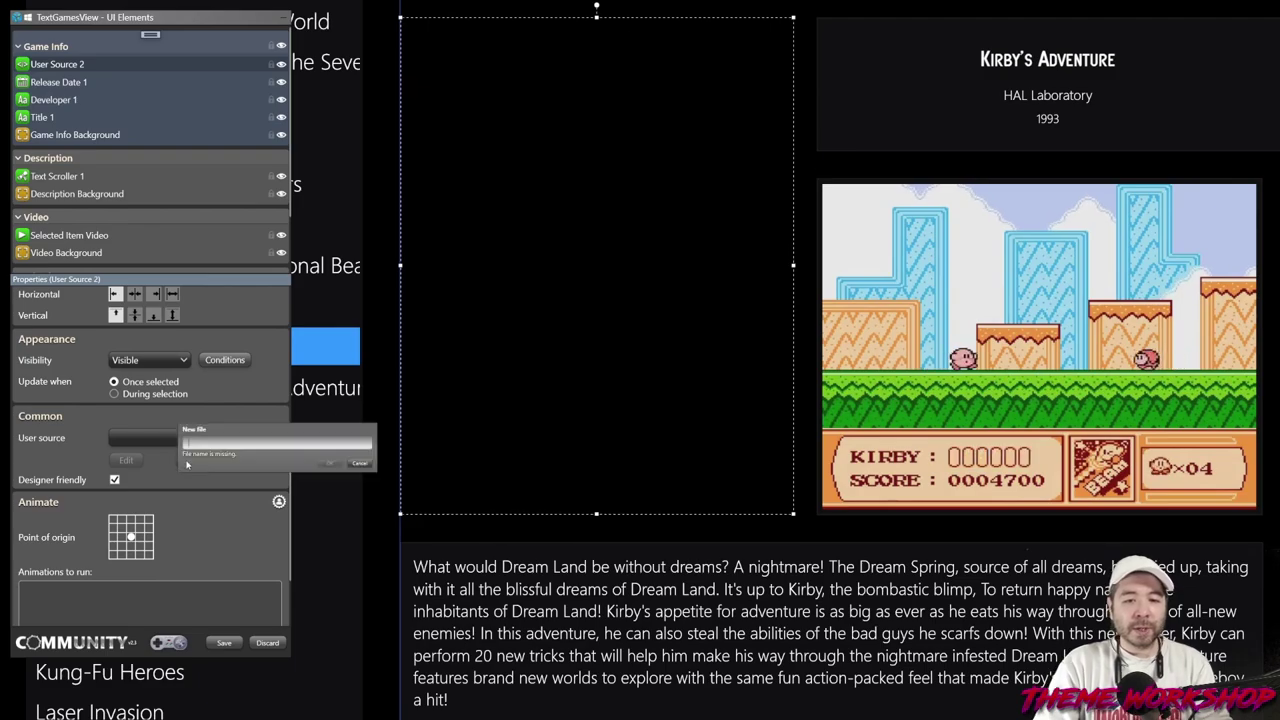
type("Transition Prese")
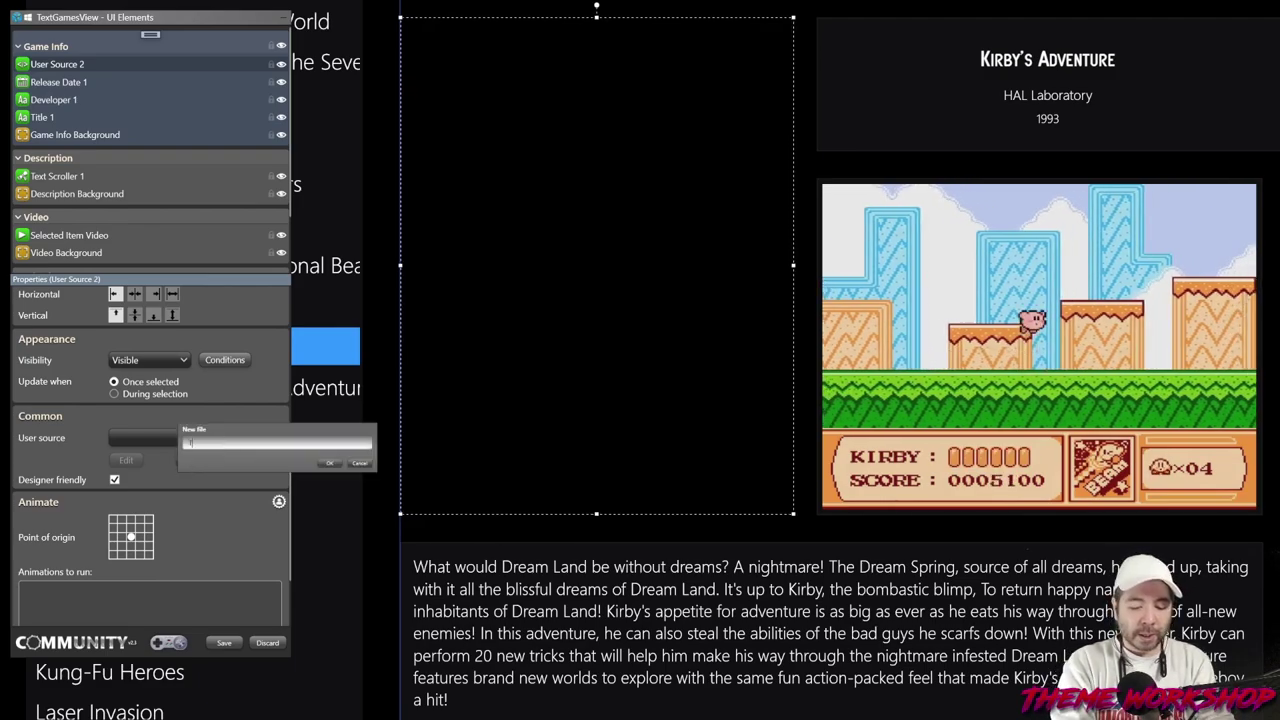
type("nter -")
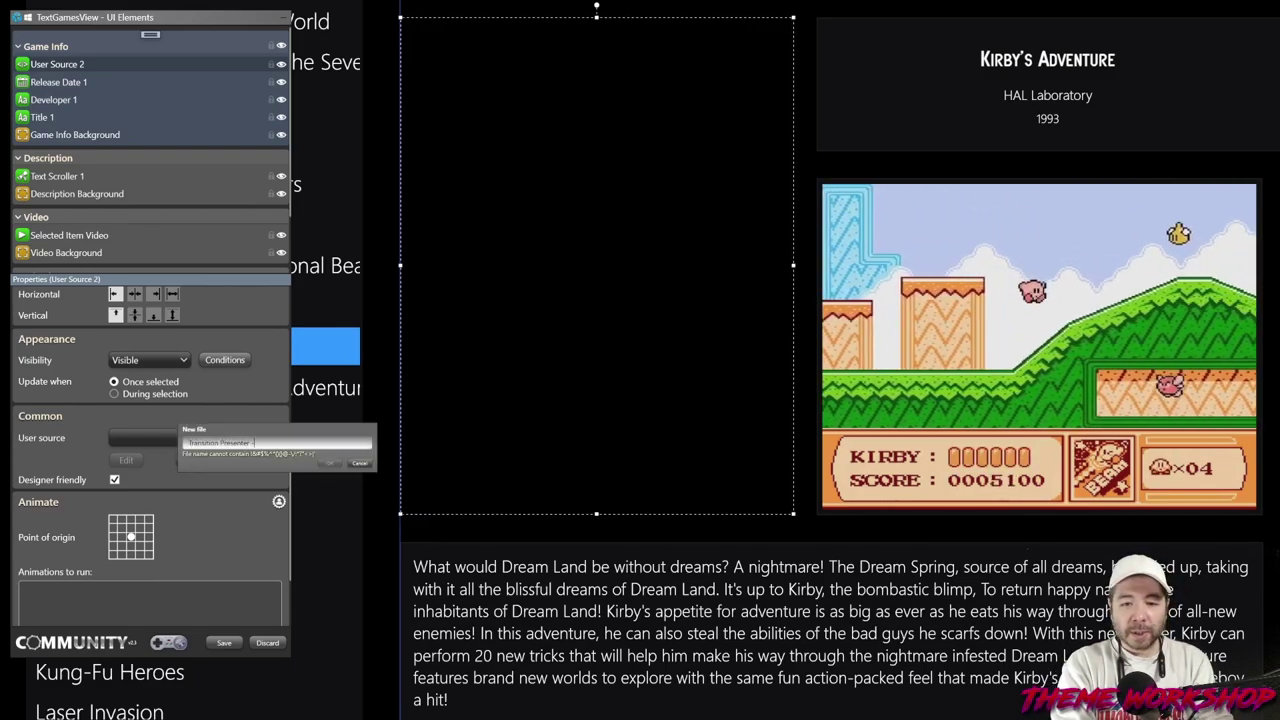
key("BackSpace")
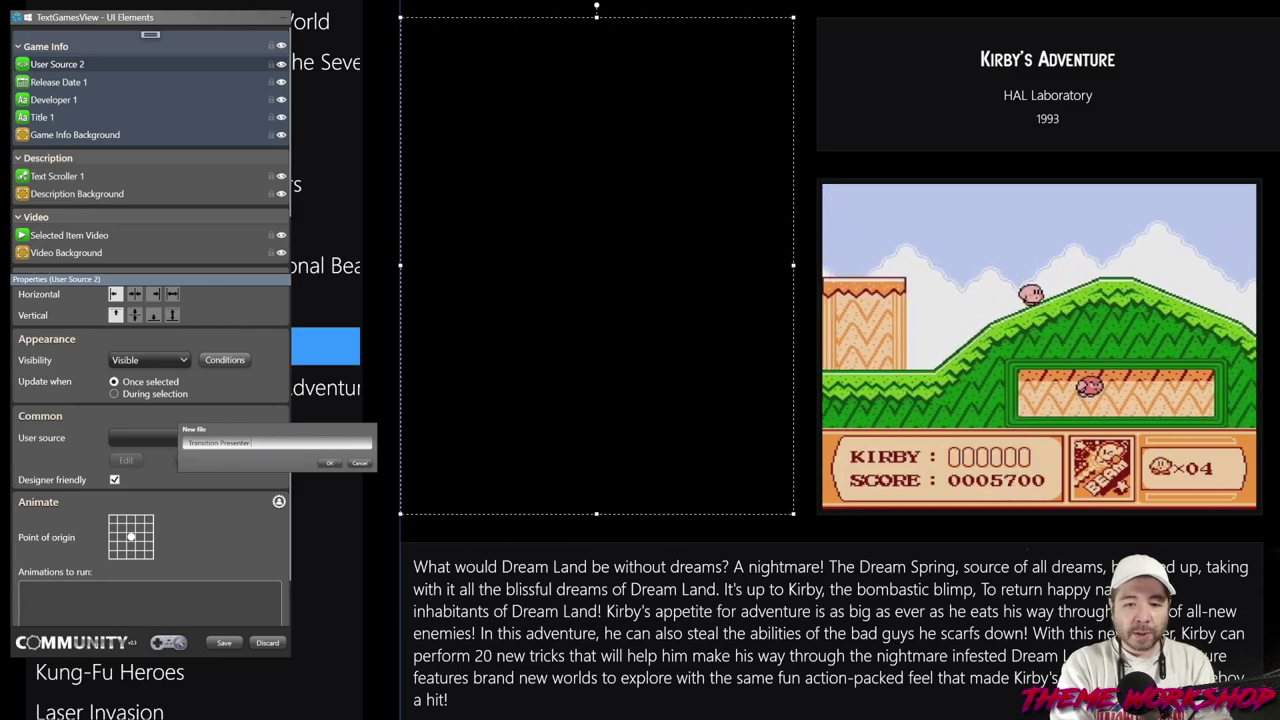
type("Image")
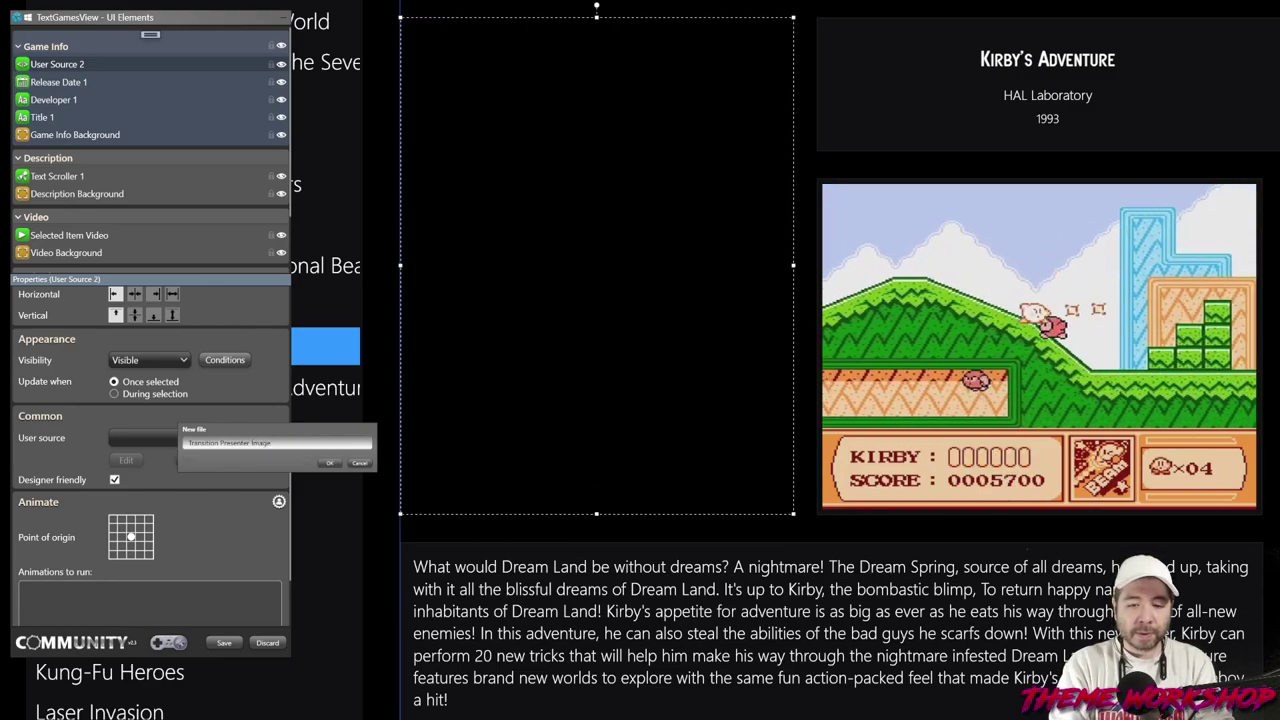
key("Return")
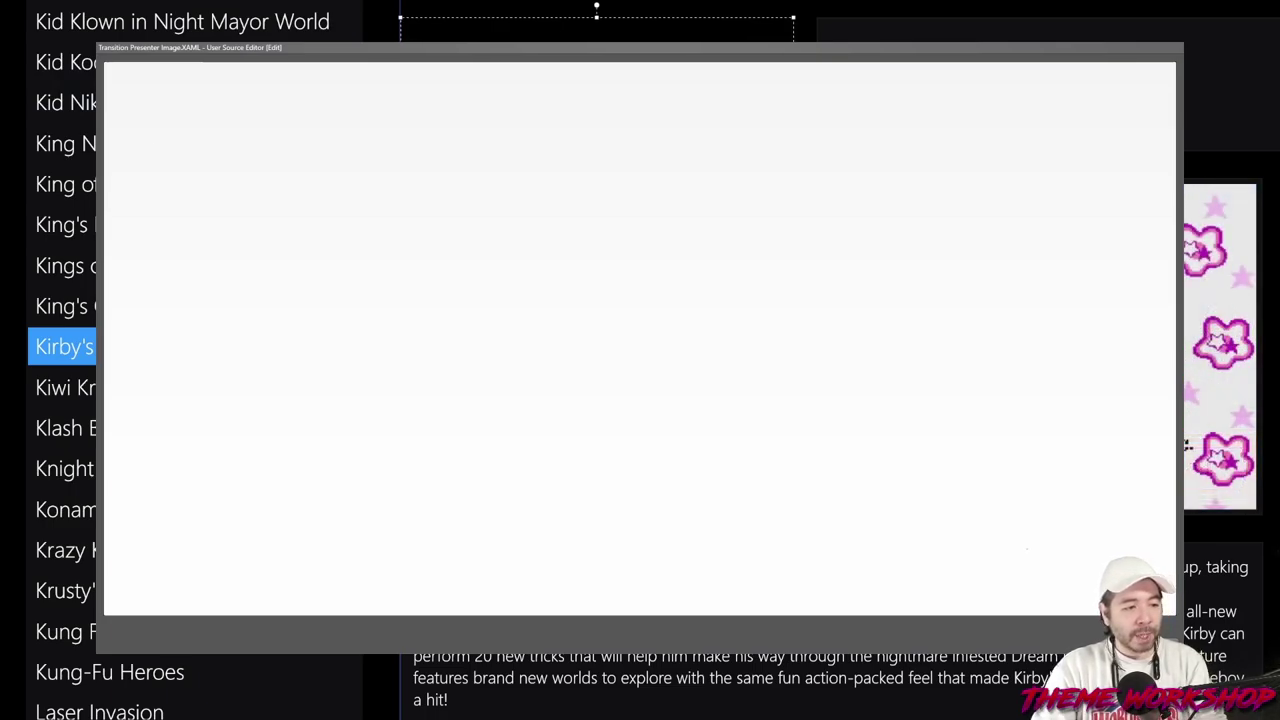
Paste the TransitionPresenter XAML into Transition Presenter Image.XAML and close the editor.
type("<transitions:TransitionPresenter TransitionSelector=\"{Binding ImageTransitionSelector}\" Content=\"{Binding ImageView}\" />")
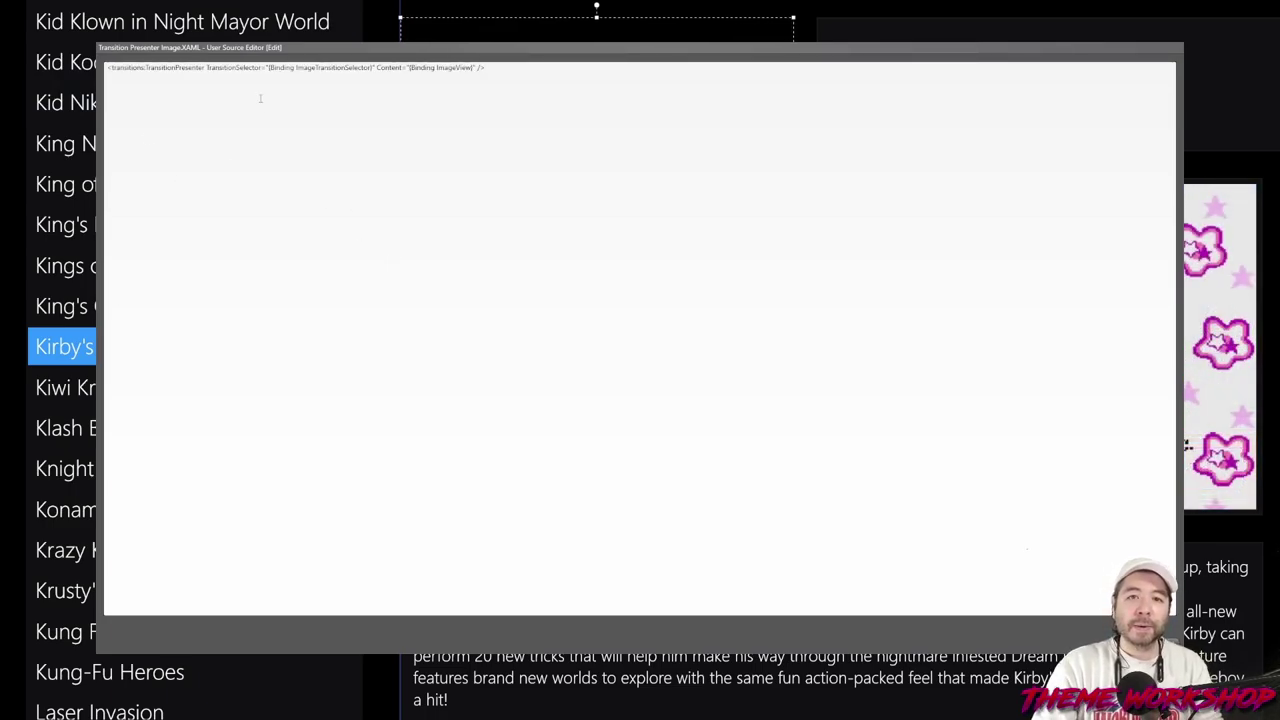
key("Escape")
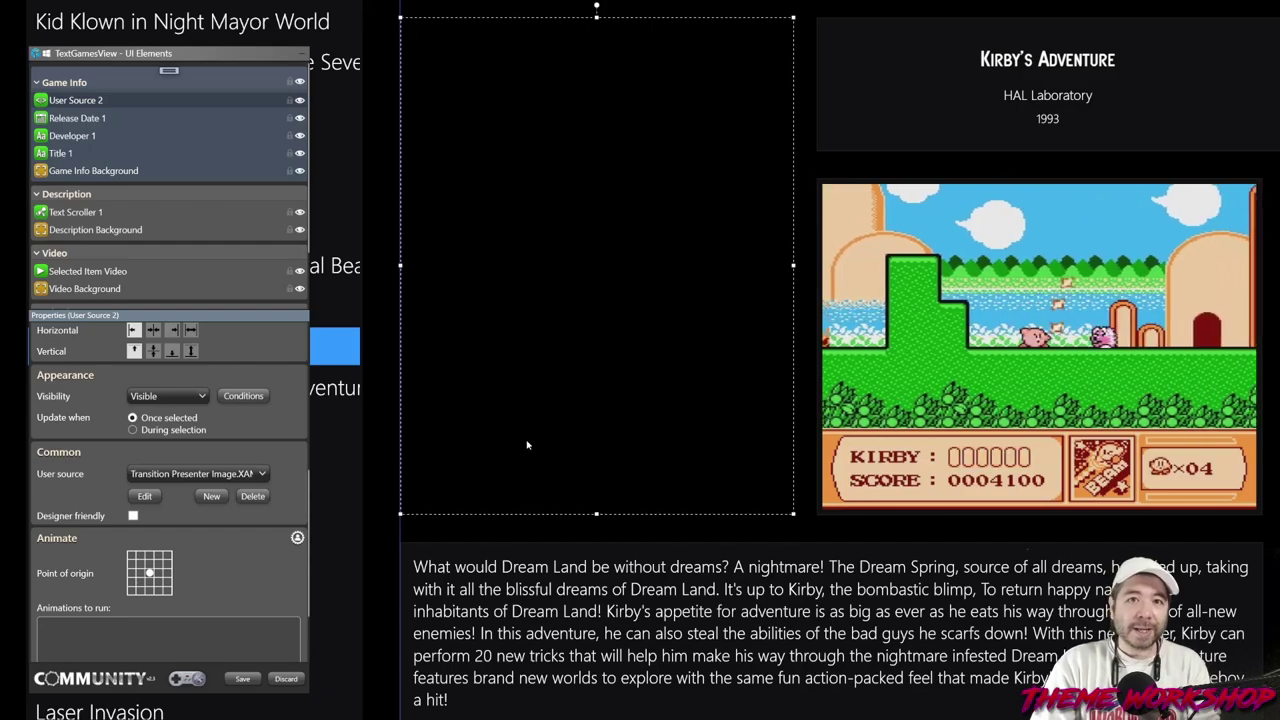
Save the TextGamesView element edits and publish the RetroFresh theme to BigBox.
scroll(264, 499, "up", 5)
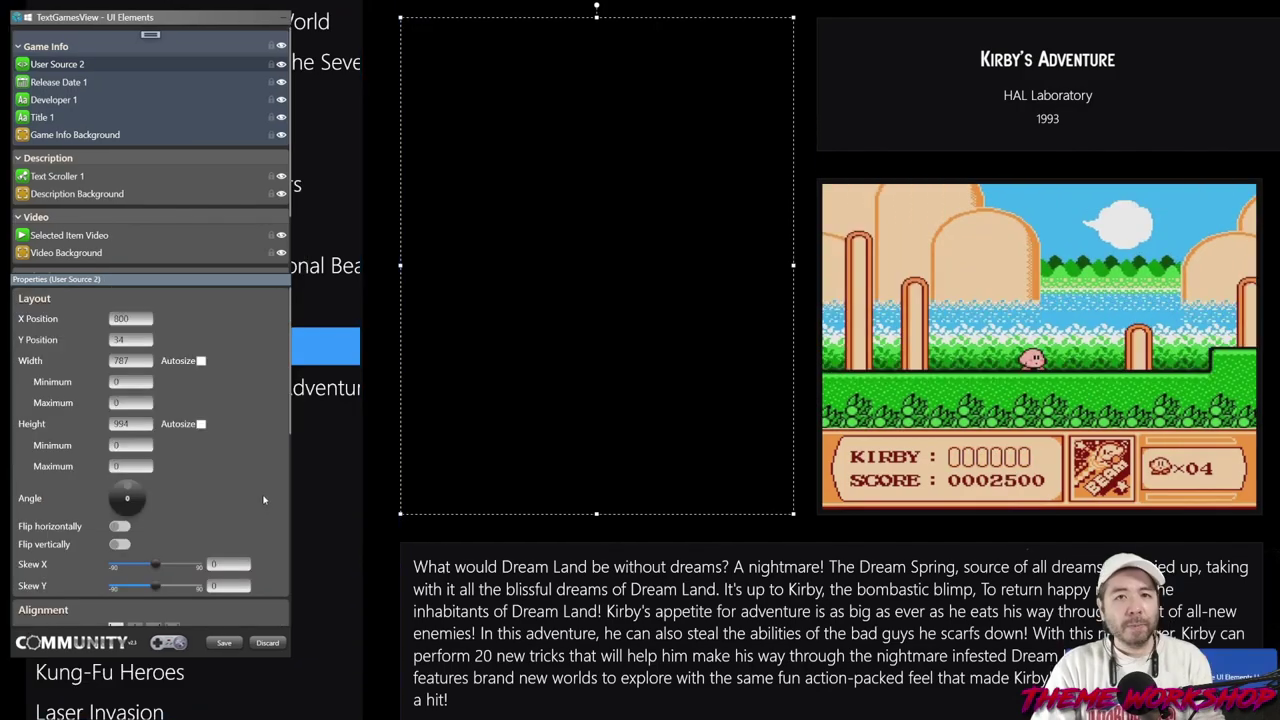
left_click(224, 642)
left_click(163, 12)
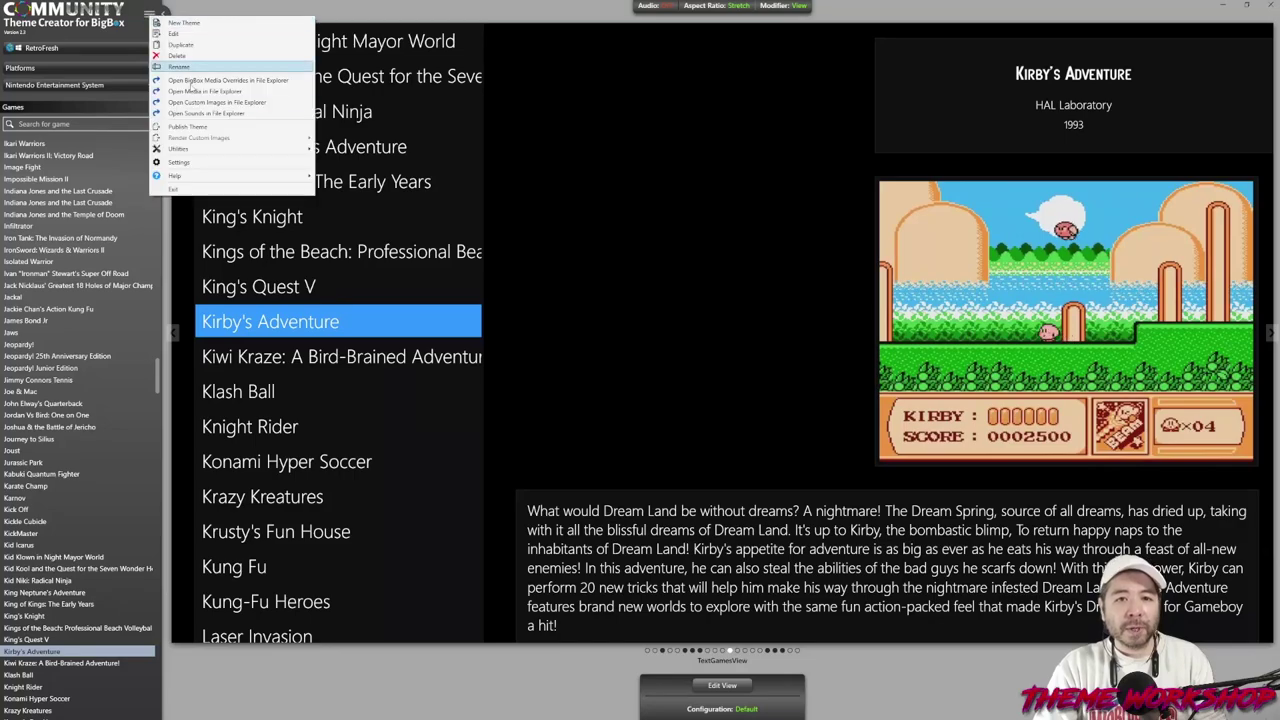
left_click(208, 126)
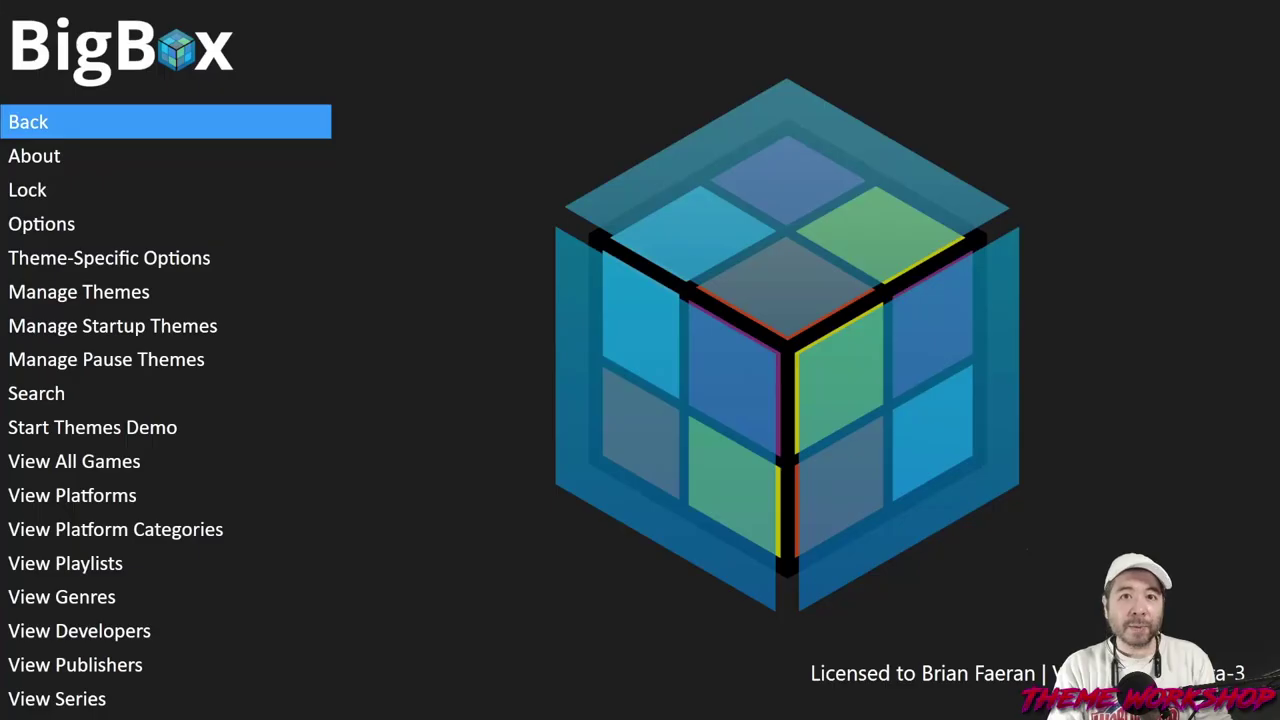
Set the Big Box theme to RetroFresh under Options > Views, then return to the NES games list.
key("Down")
key("Down")
key("Down")
key("Return")
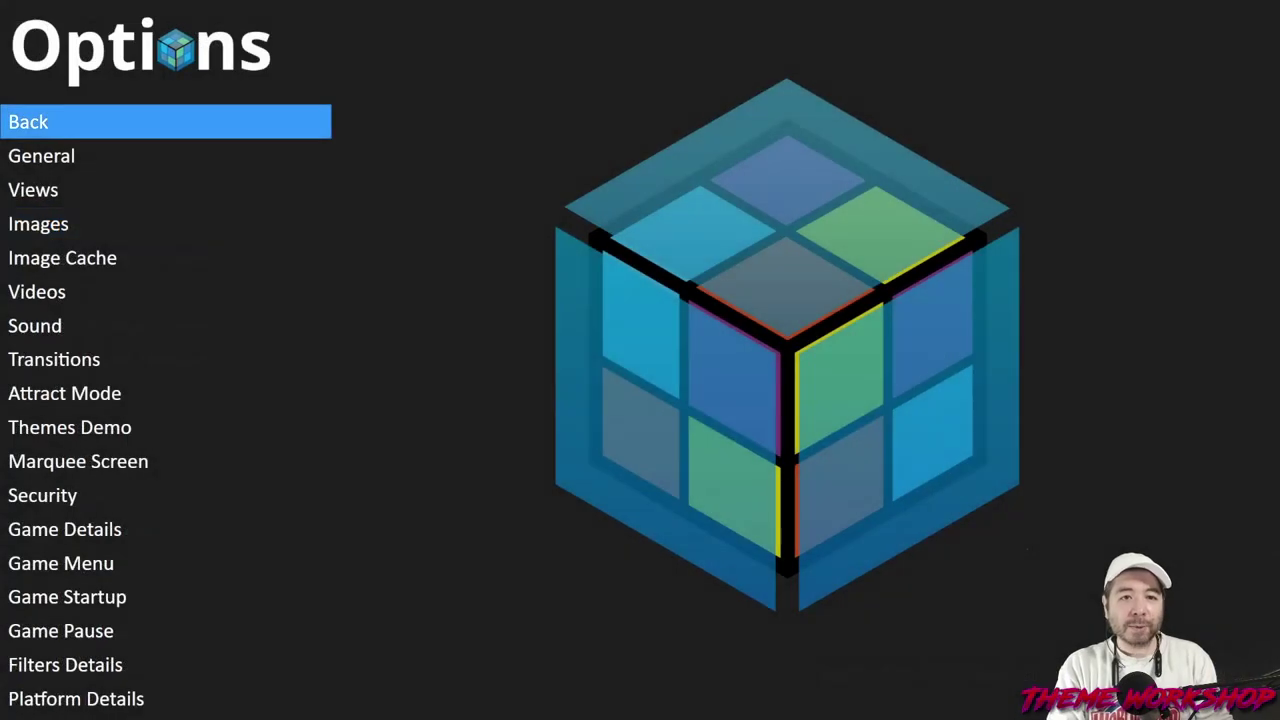
key("Down")
key("Down")
key("Return")
key("Return")
key("Down")
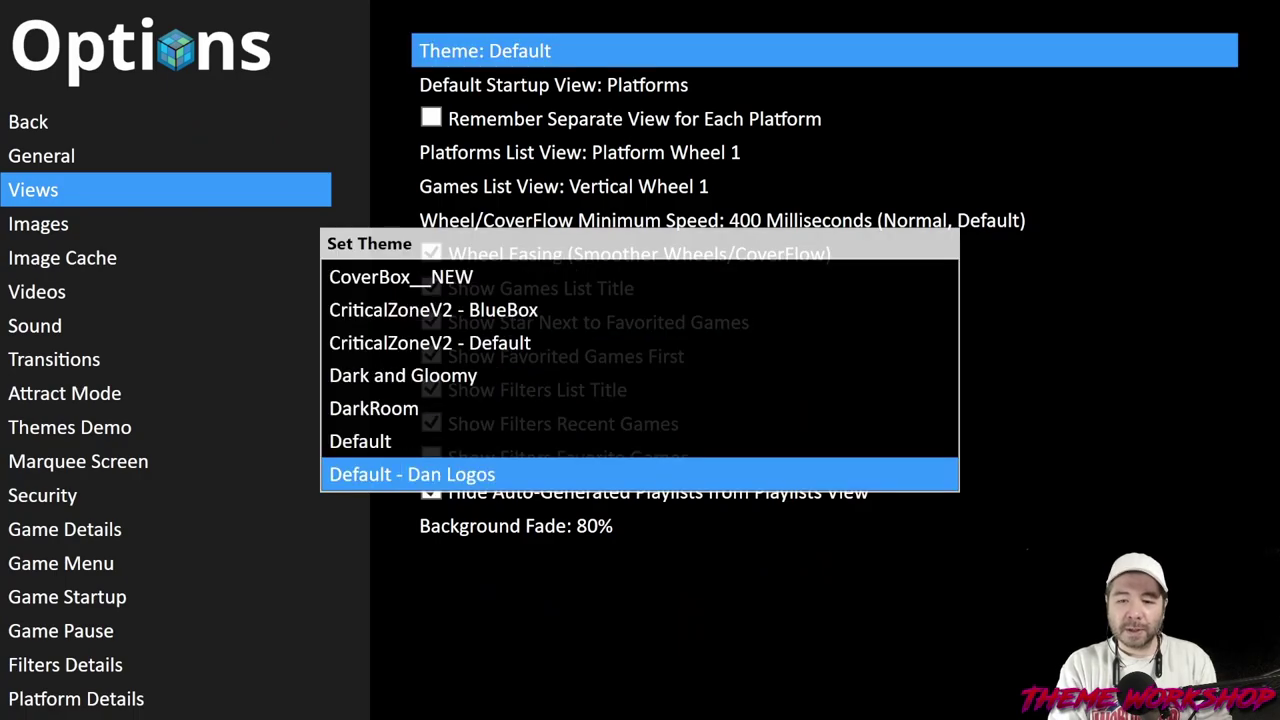
key("Down")
key("Down")
key("Down")
key("Down")
key("Down")
key("Down")
key("Down")
key("Down")
key("Down")
key("Down")
key("Down")
key("Down")
key("Down")
key("Down")
key("Down")
key("Down")
key("Down")
key("Down")
key("Down")
key("Down")
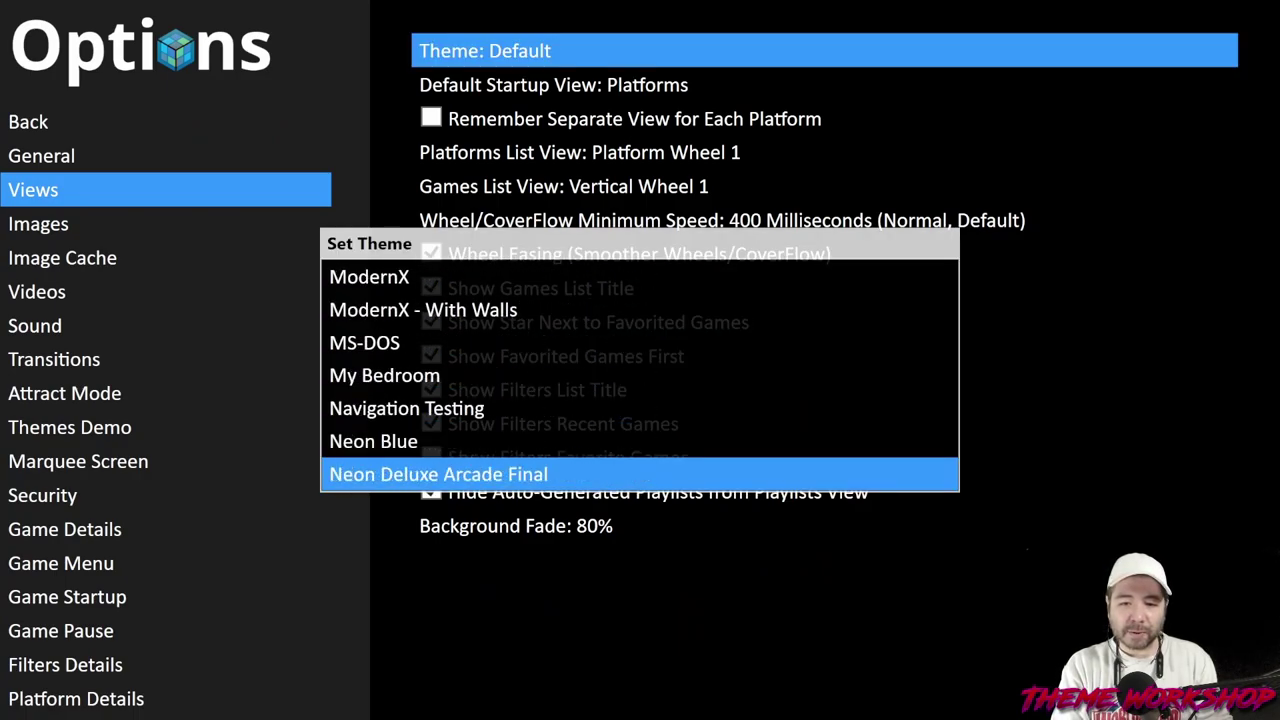
key("Down")
key("Down")
key("Down")
key("Down")
key("Down")
key("Down")
key("Down")
key("Down")
key("Down")
key("Down")
key("Down")
key("Down")
key("Down")
key("Down")
key("Down")
key("Down")
key("Down")
key("Down")
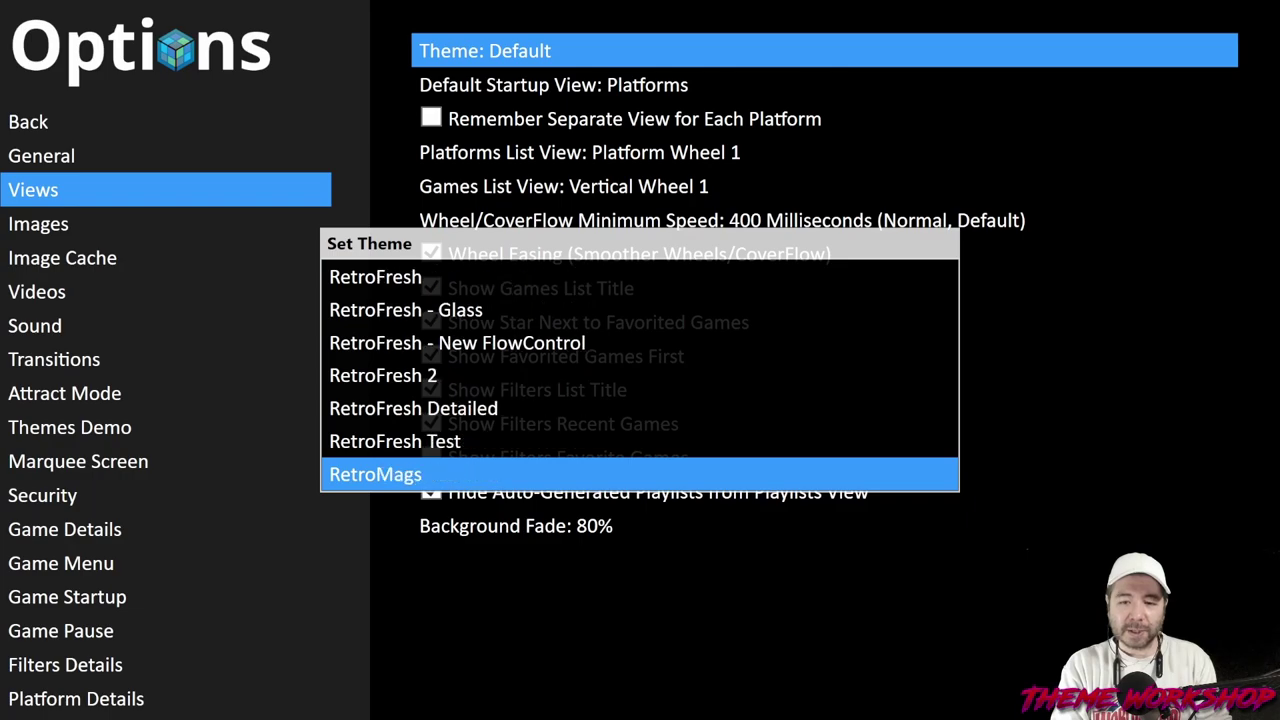
key("Page_Up")
key("Return")
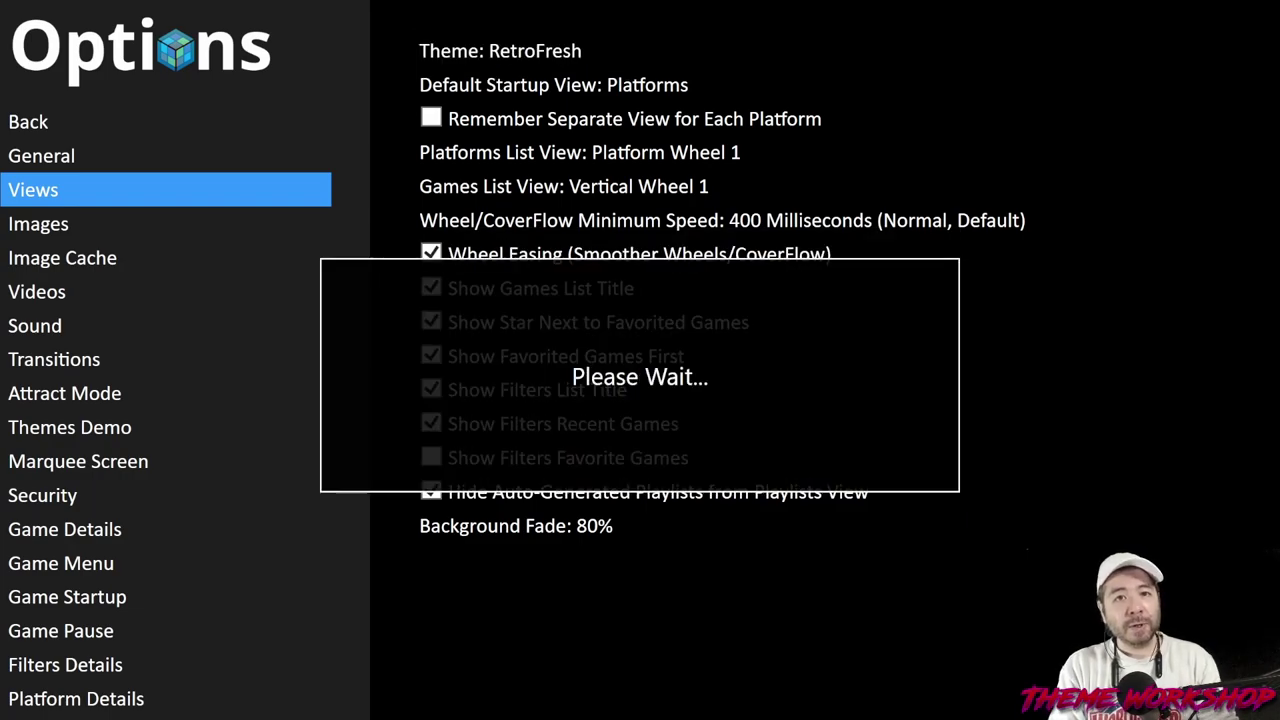
key("Return")
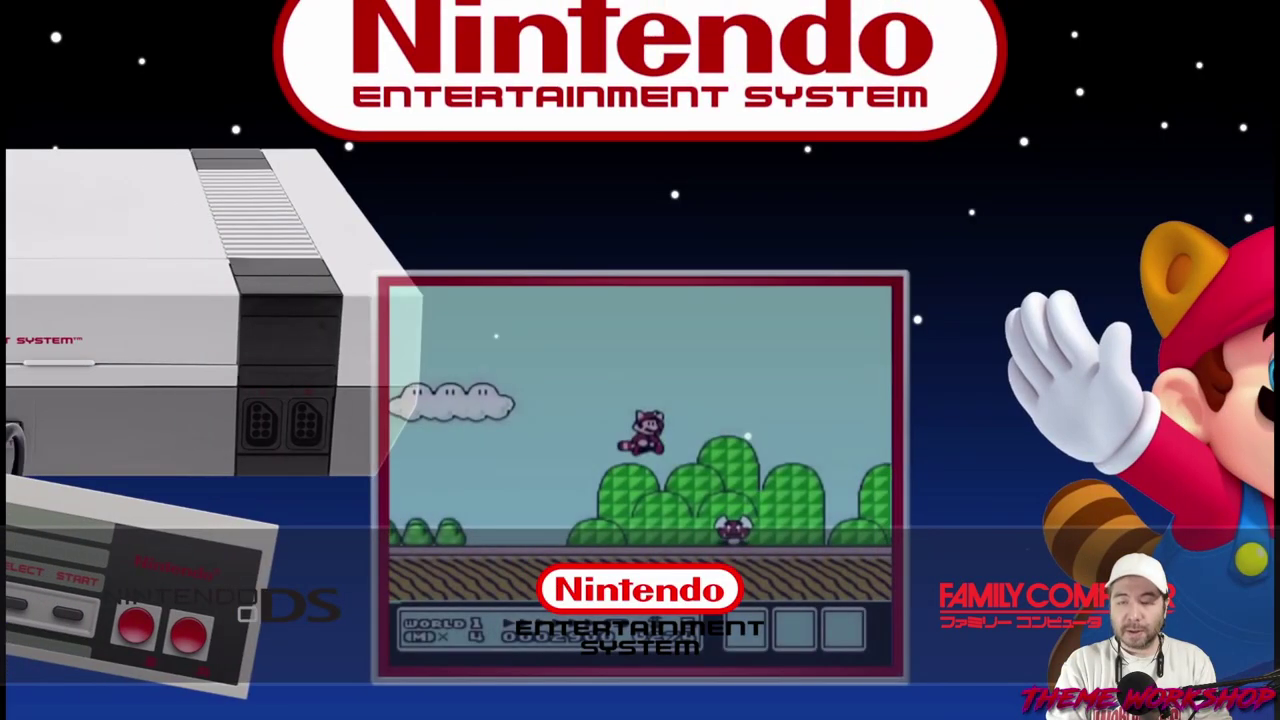
key("Return")
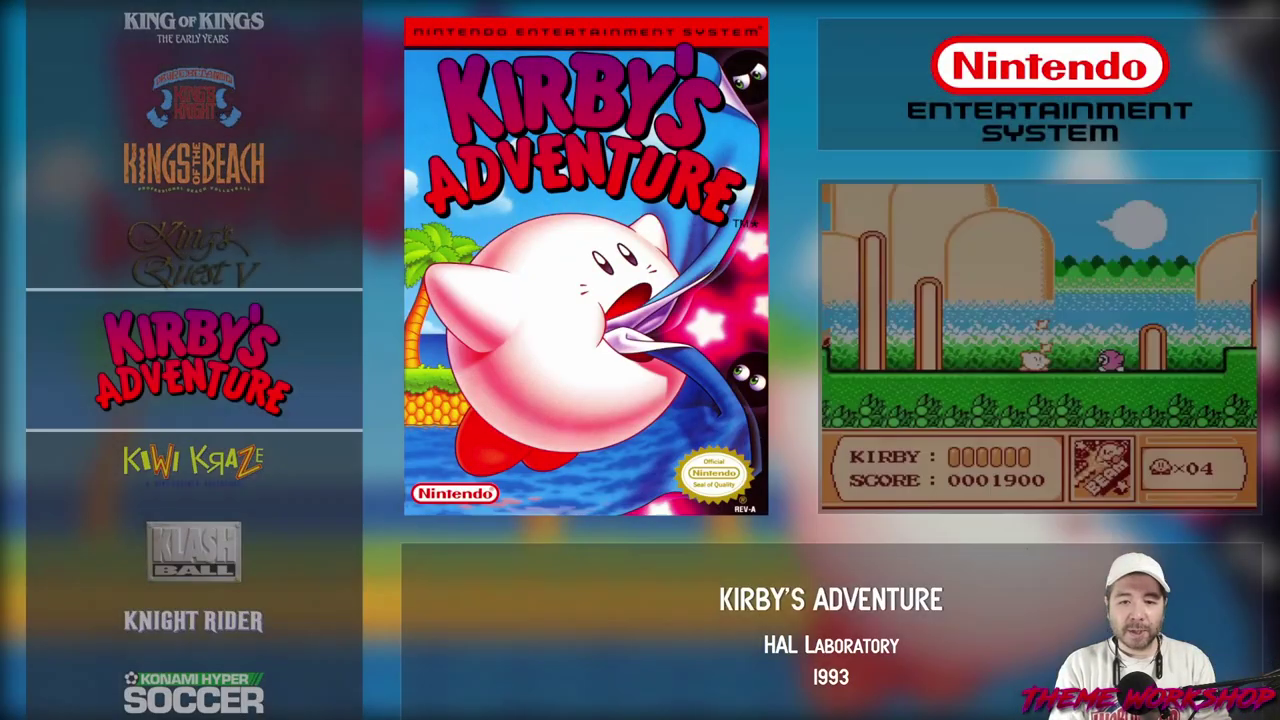
Flip Kirby's Adventure box art five times from its game menu to check the animated transition.
key("Return")
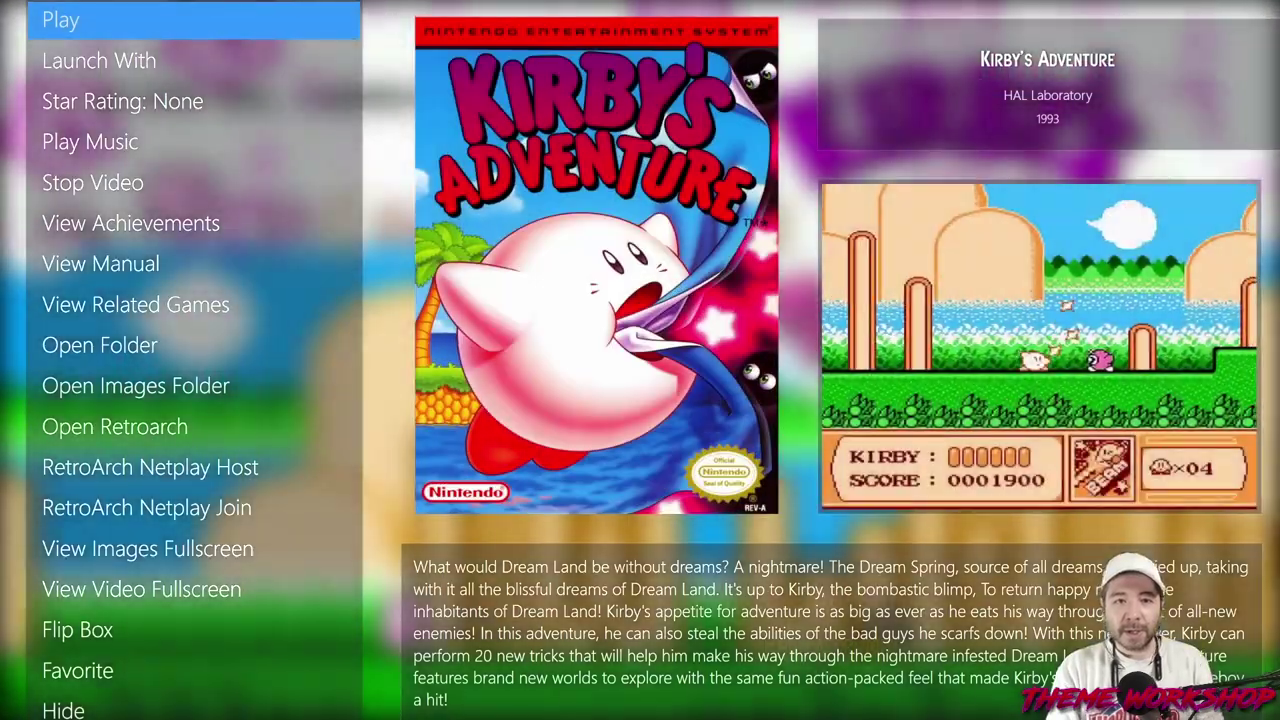
key("Down")
key("Down")
key("Down")
key("Down")
key("Down")
key("Down")
key("Down")
key("Down")
key("Down")
key("Down")
key("Down")
key("Down")
key("Down")
key("Down")
key("Down")
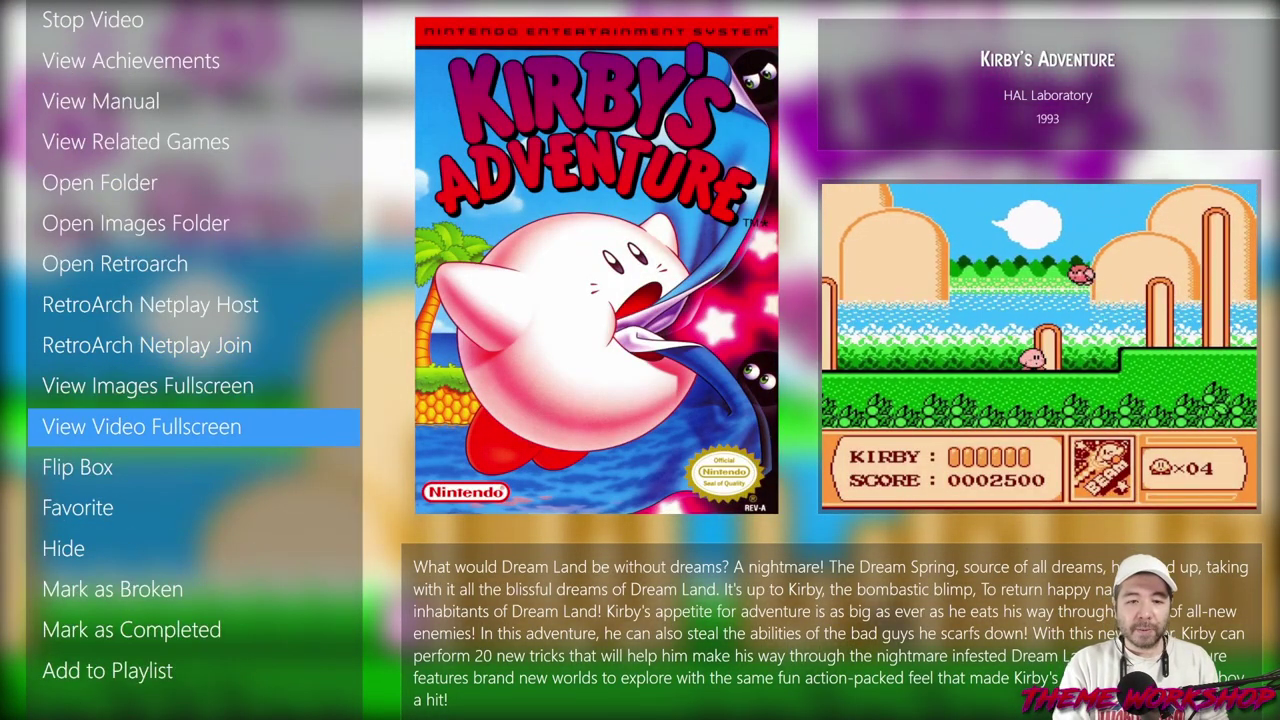
key("Return")
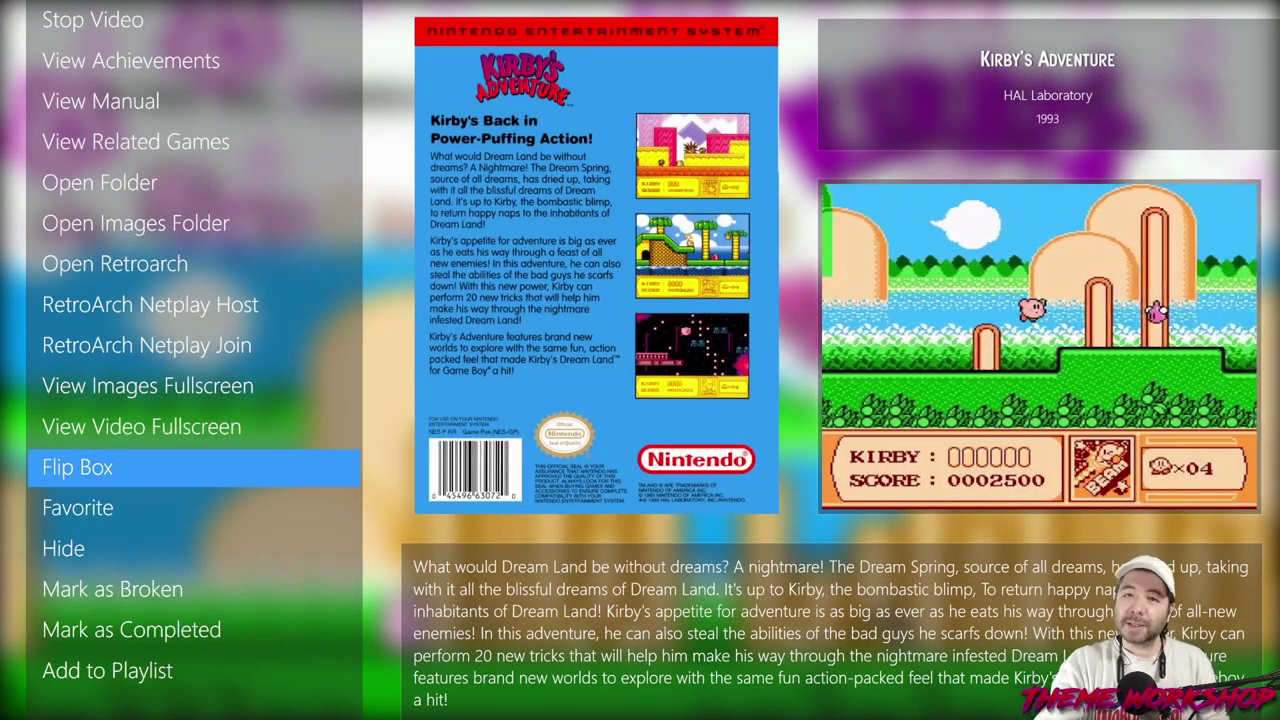
key("Return")
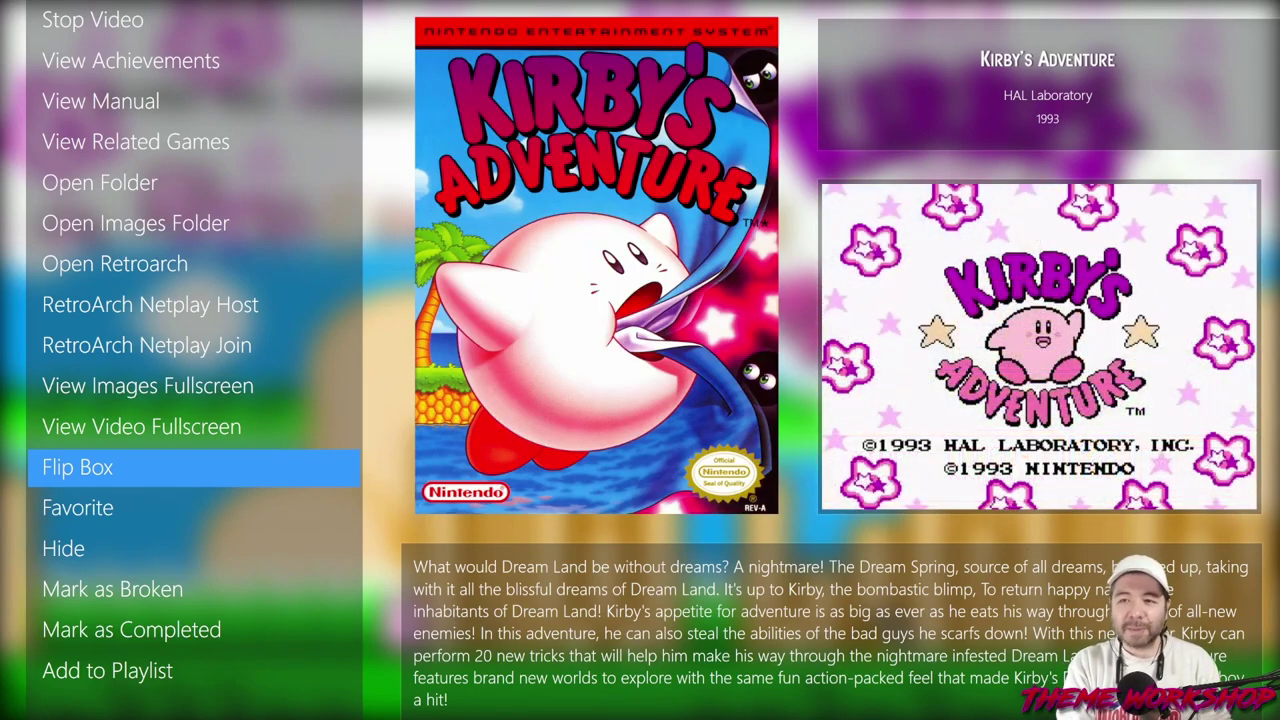
key("Return")
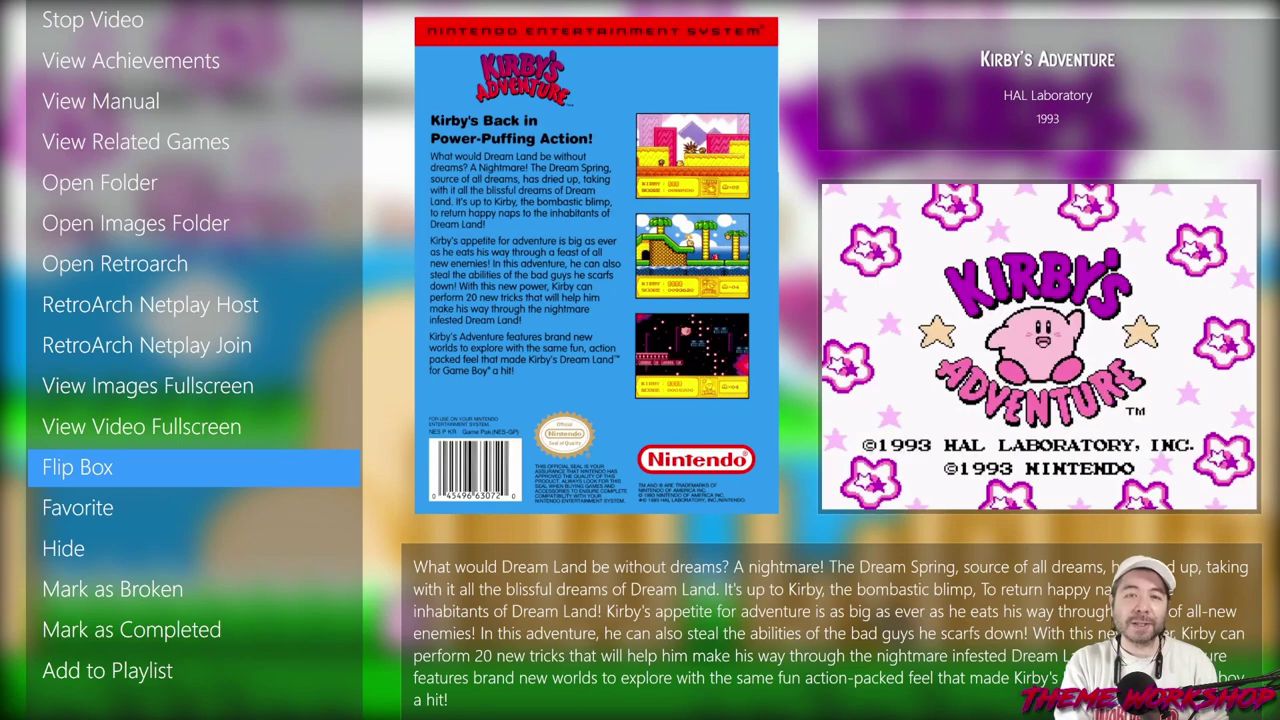
key("Return")
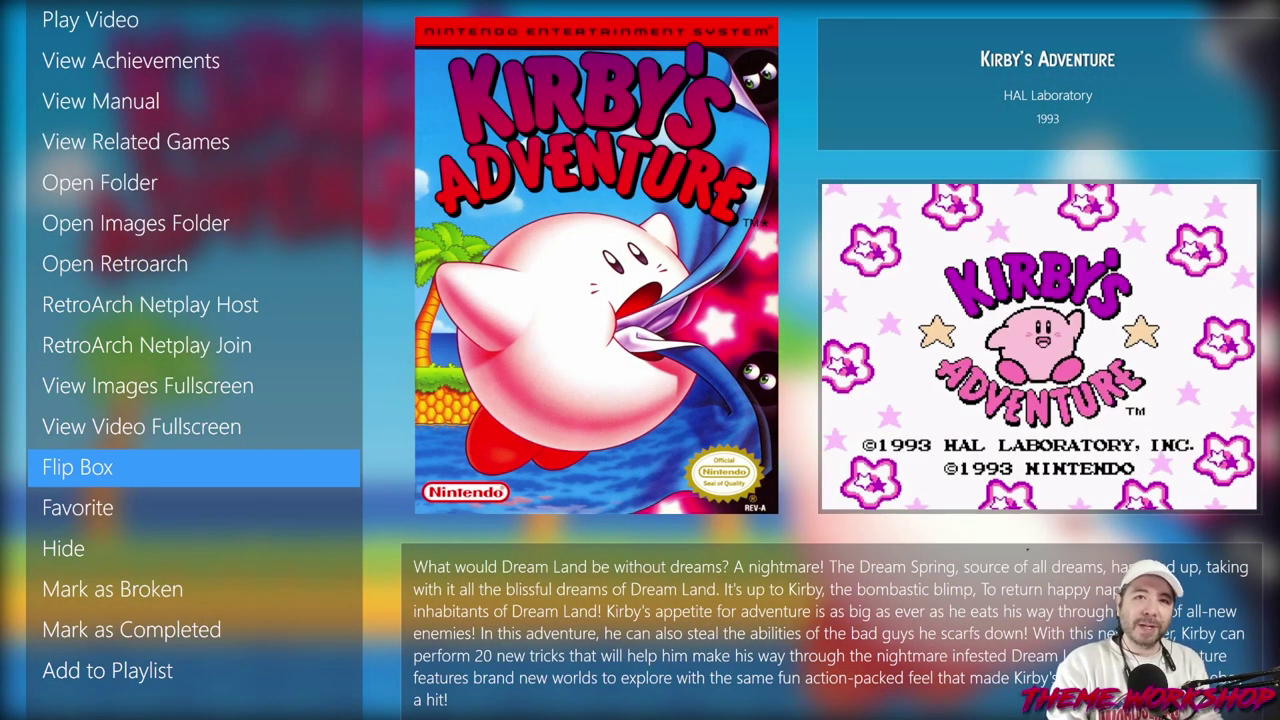
key("Return")
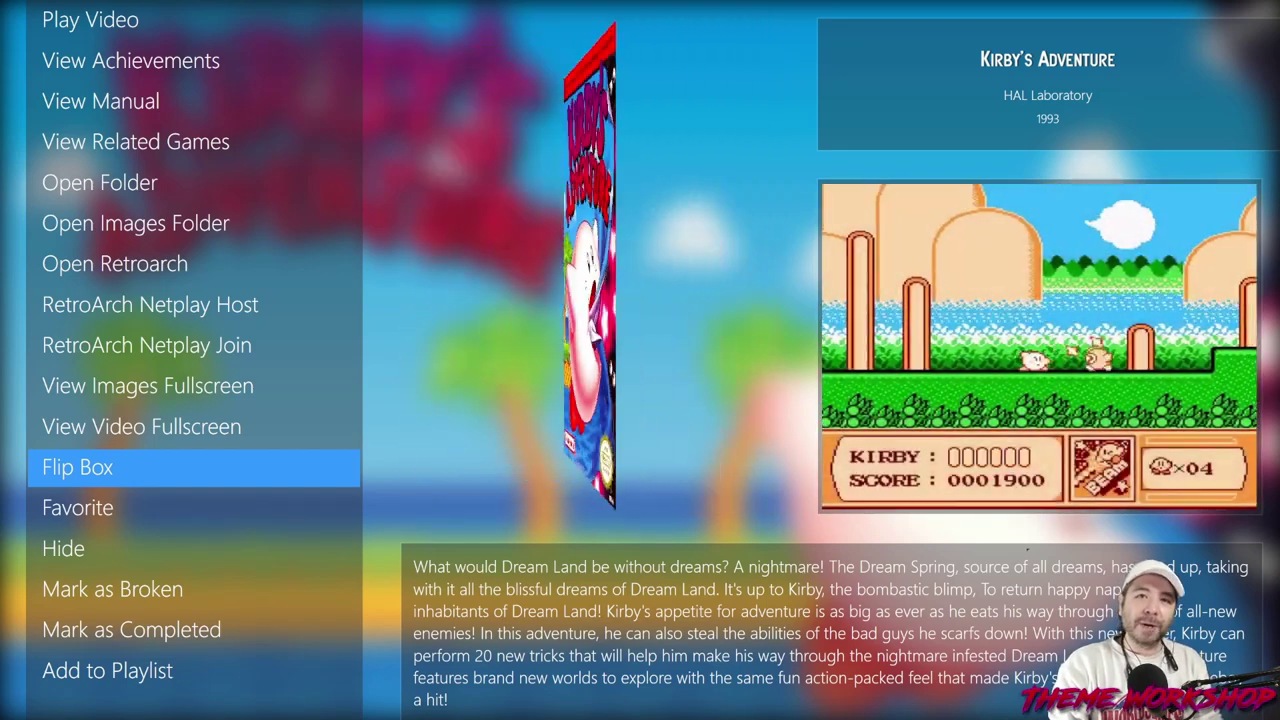